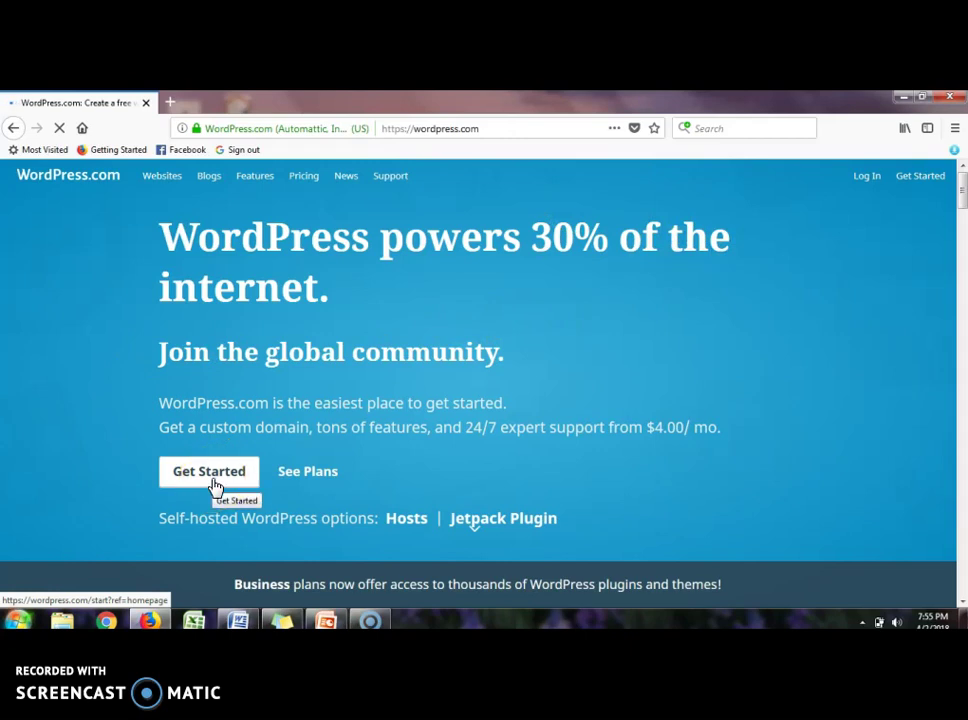
# Start creating a new WordPress.com site and name it Engineering
pyautogui.click(213, 485)
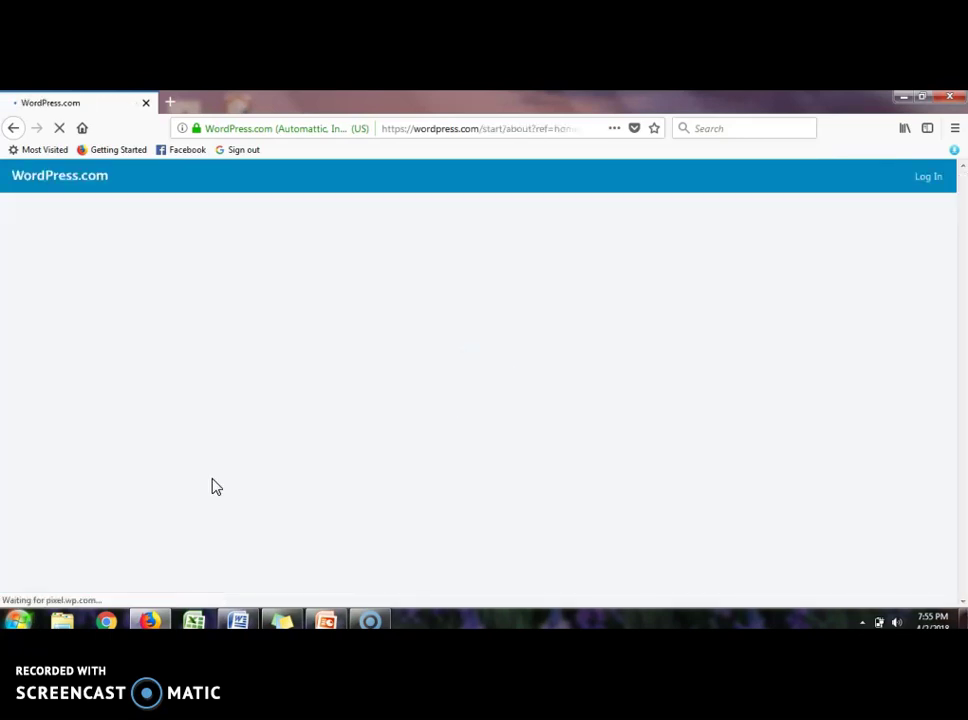
pyautogui.click(333, 357)
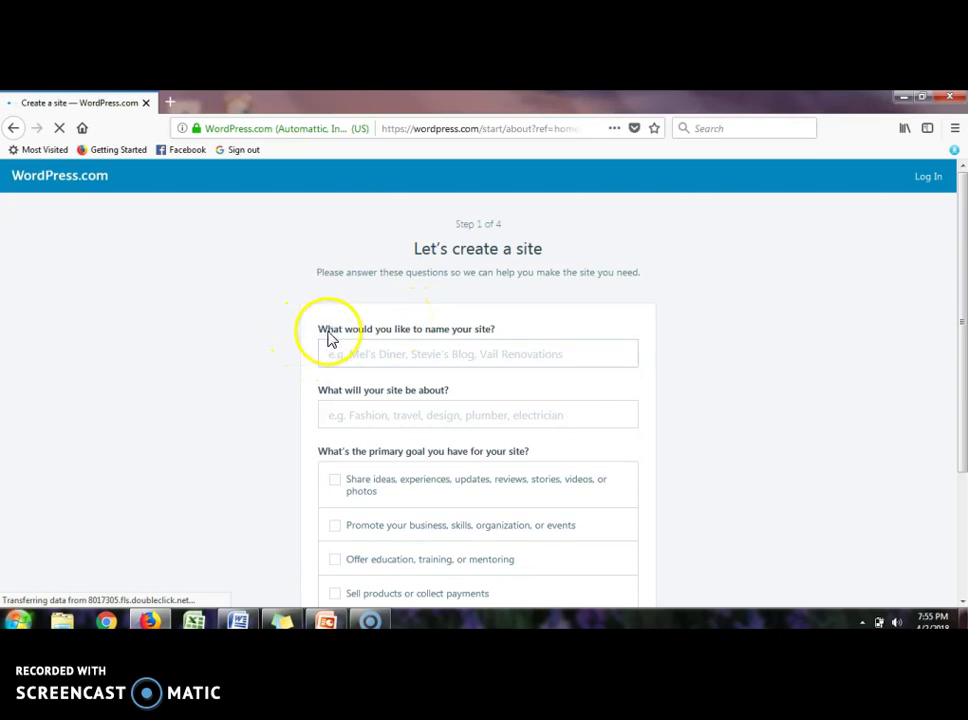
pyautogui.click(440, 355)
pyautogui.click(406, 413)
pyautogui.click(375, 353)
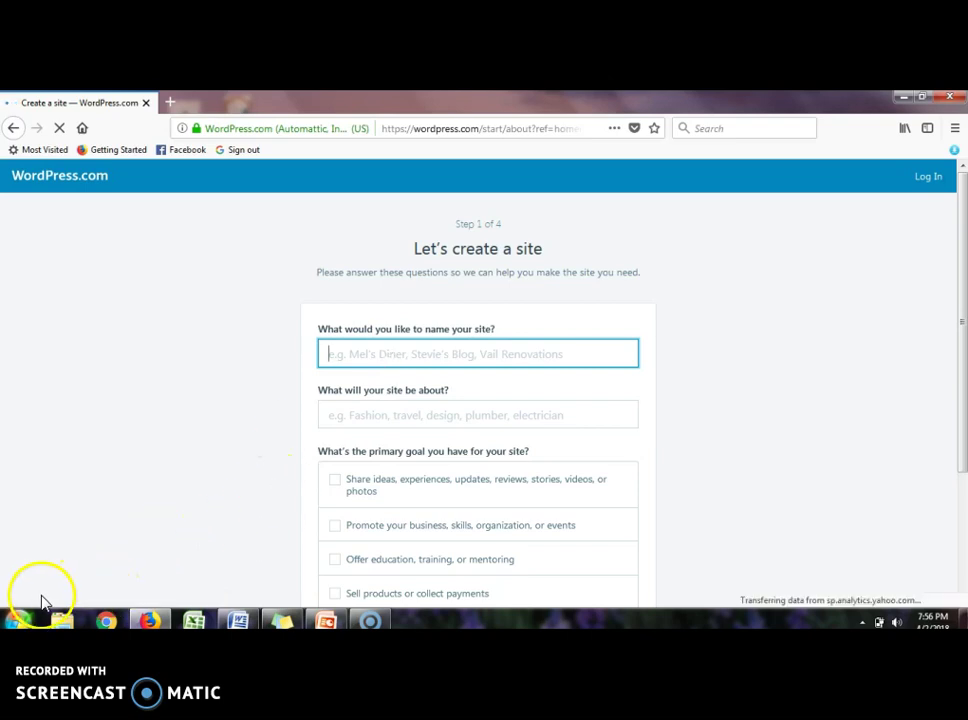
pyautogui.click(341, 356)
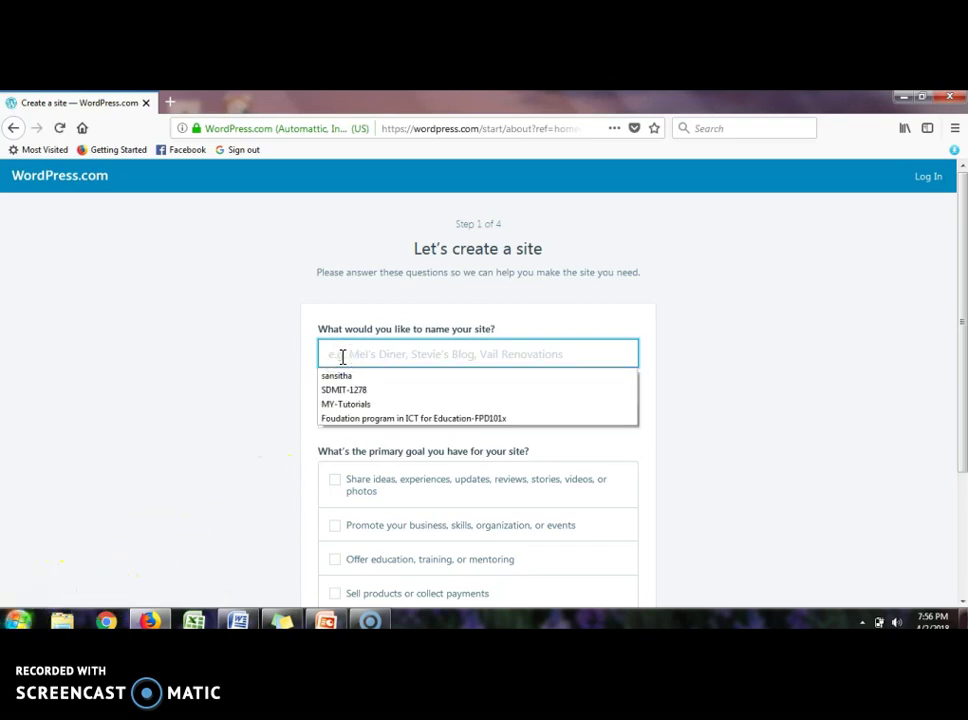
pyautogui.write('En')
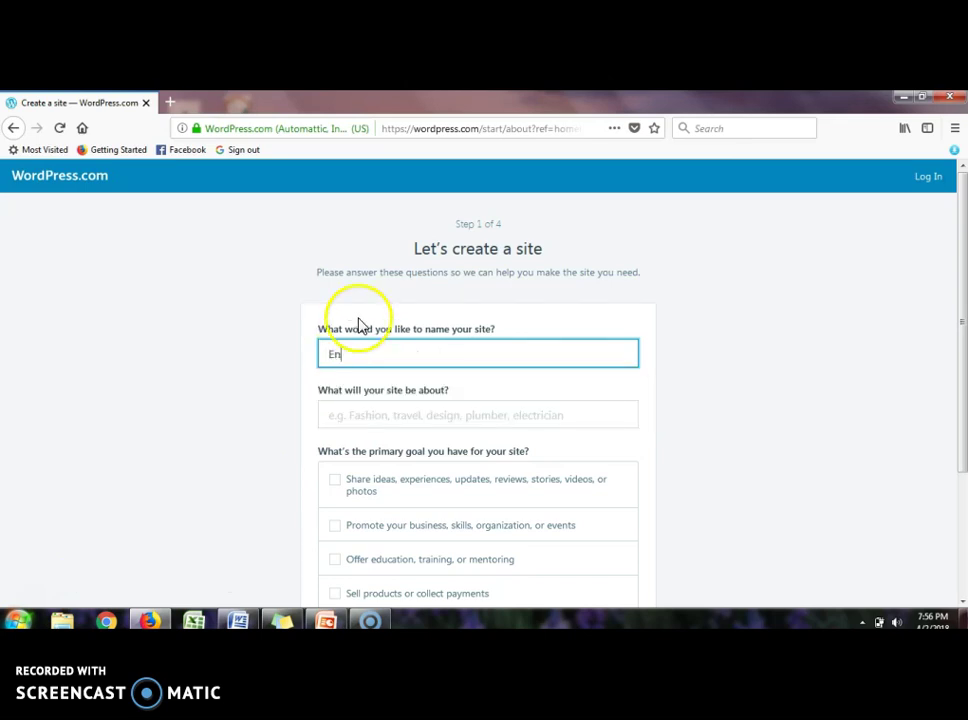
pyautogui.write('gineering')
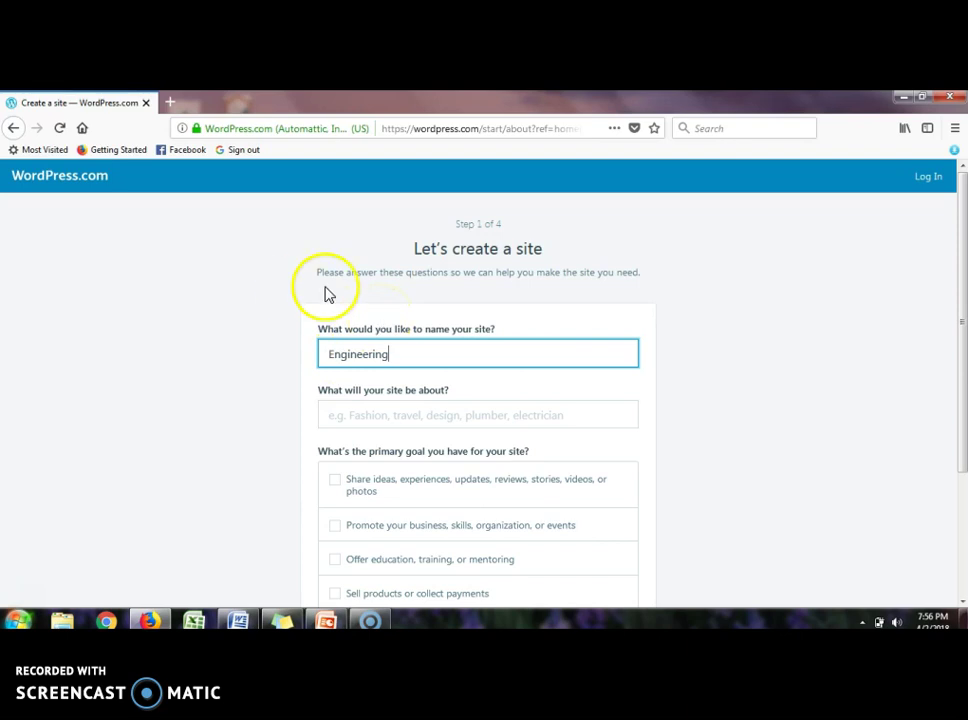
# Set the site's topic to Education, choosing the matching suggestion
pyautogui.click(361, 407)
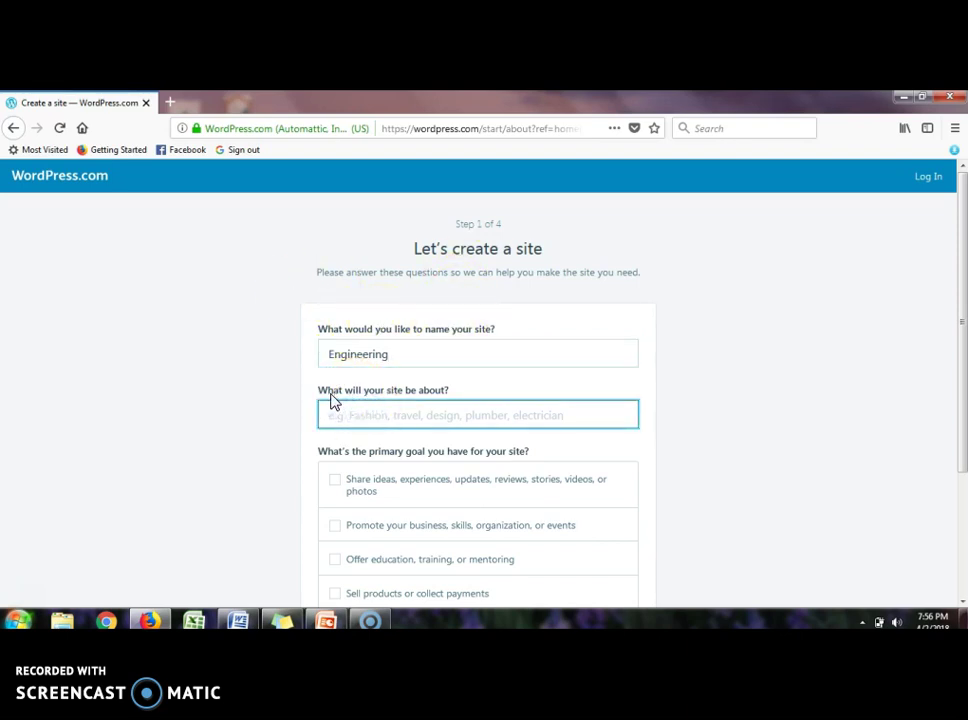
pyautogui.click(398, 416)
pyautogui.write('Education')
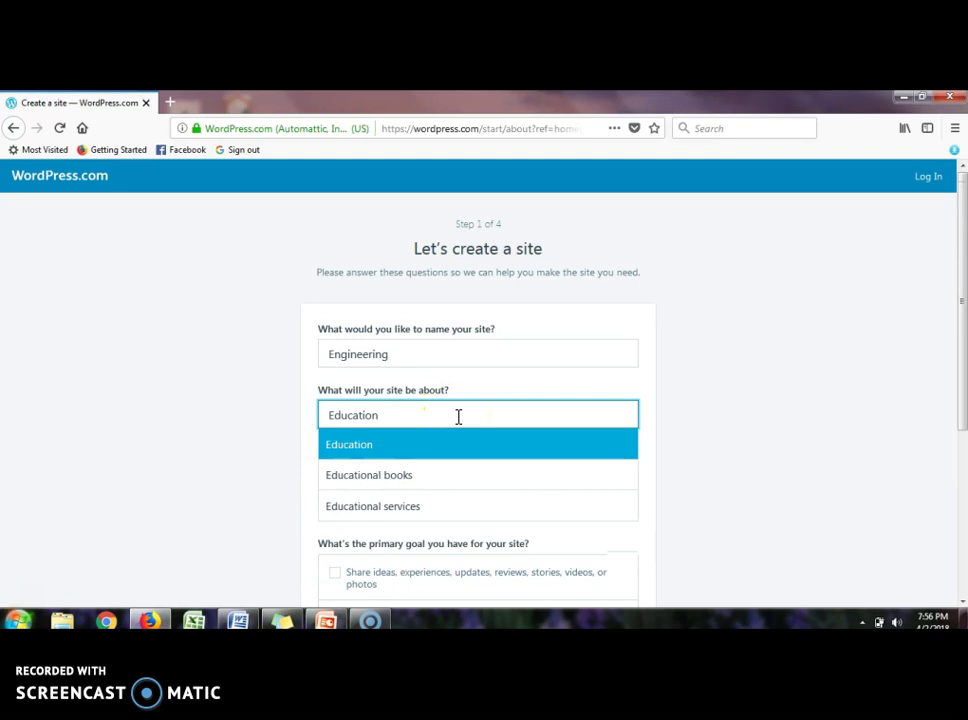
pyautogui.click(458, 443)
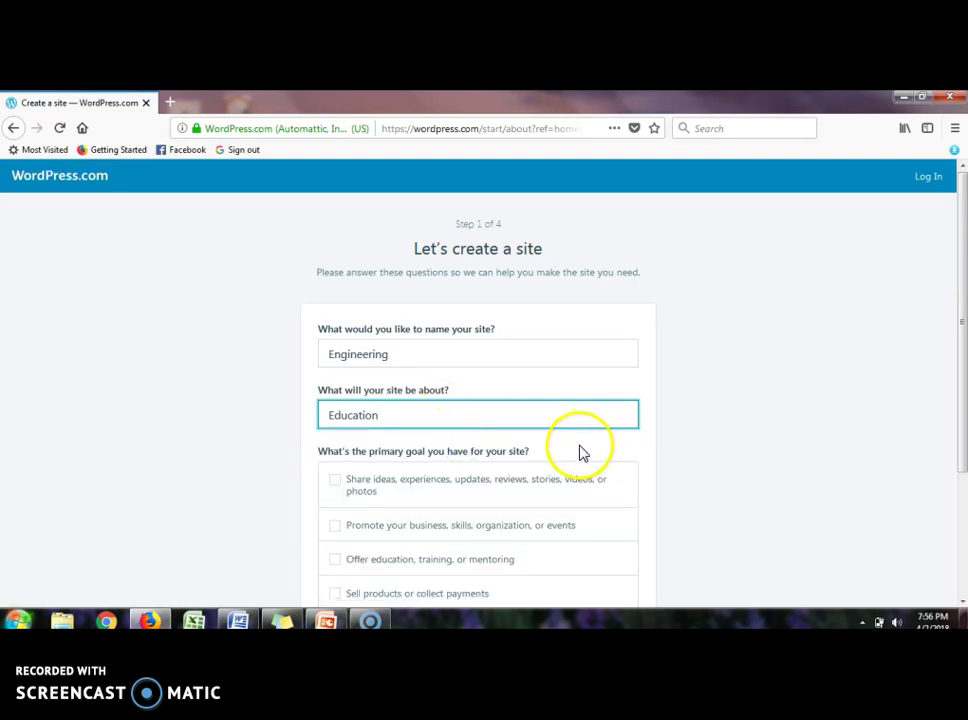
# Choose sharing ideas and offering education, training, or mentoring as the site's goals, and submit with a website-creation comfort level of 4
pyautogui.scroll(-2, 570, 448)
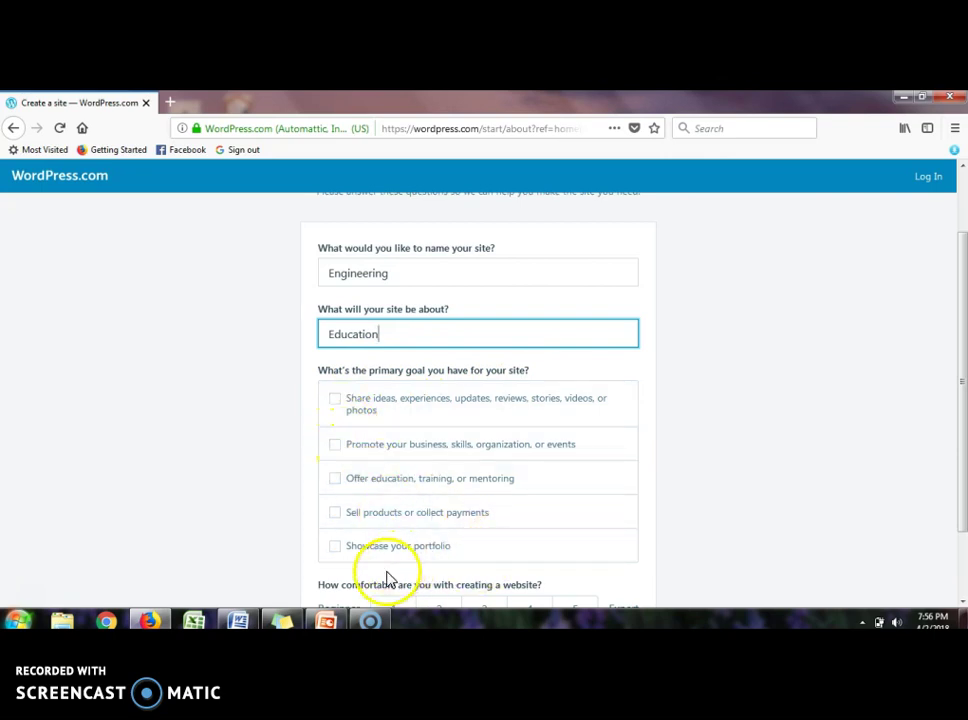
pyautogui.click(337, 406)
pyautogui.click(336, 513)
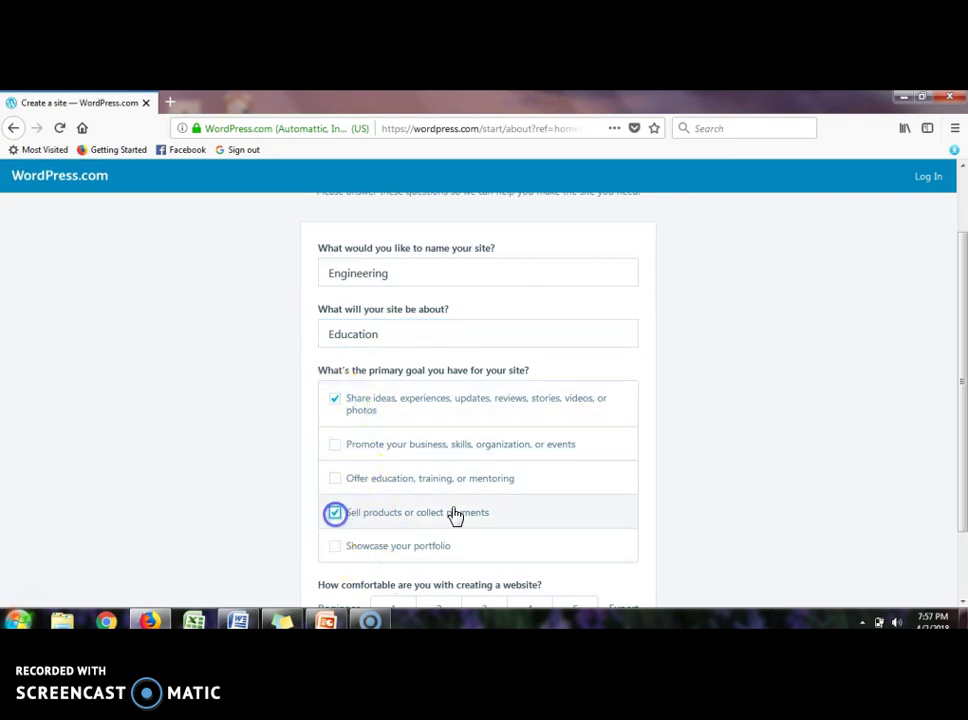
pyautogui.scroll(-2, 628, 517)
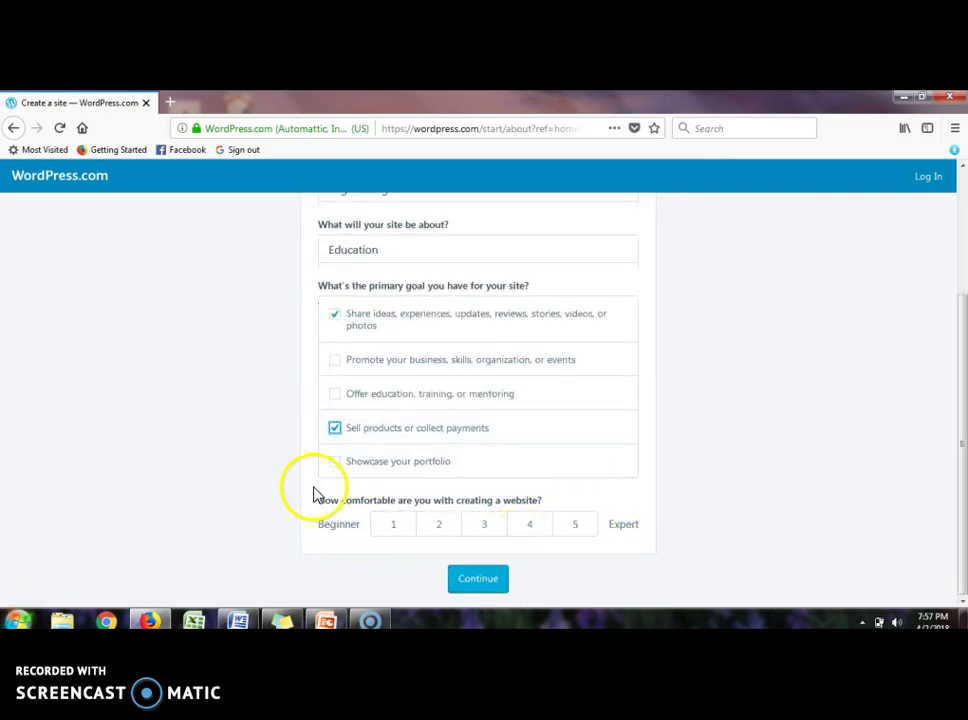
pyautogui.click(334, 394)
pyautogui.click(335, 428)
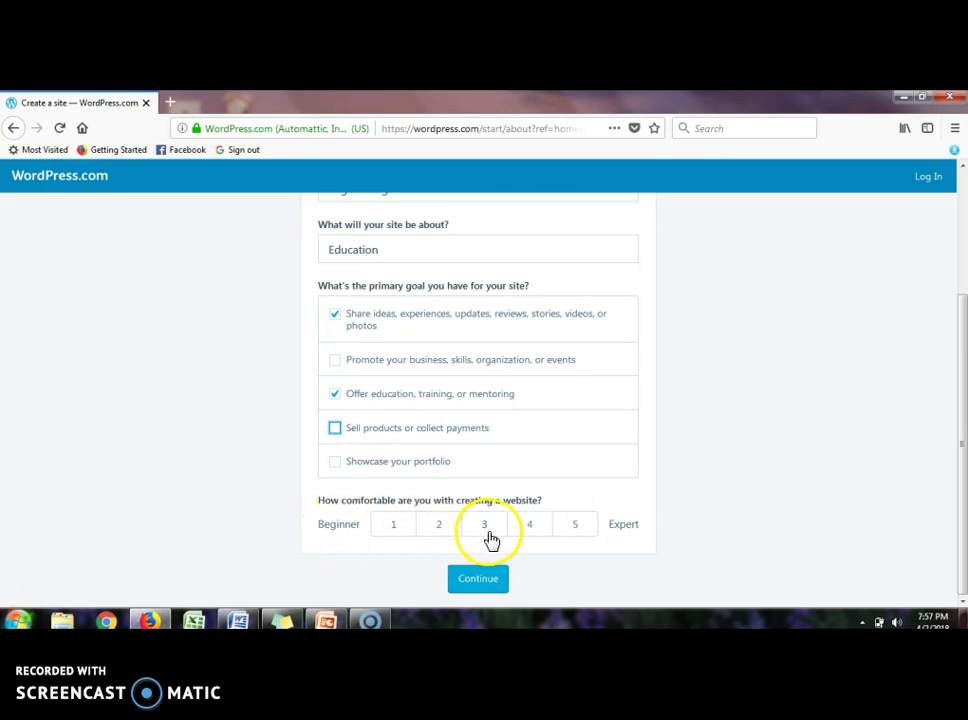
pyautogui.click(535, 533)
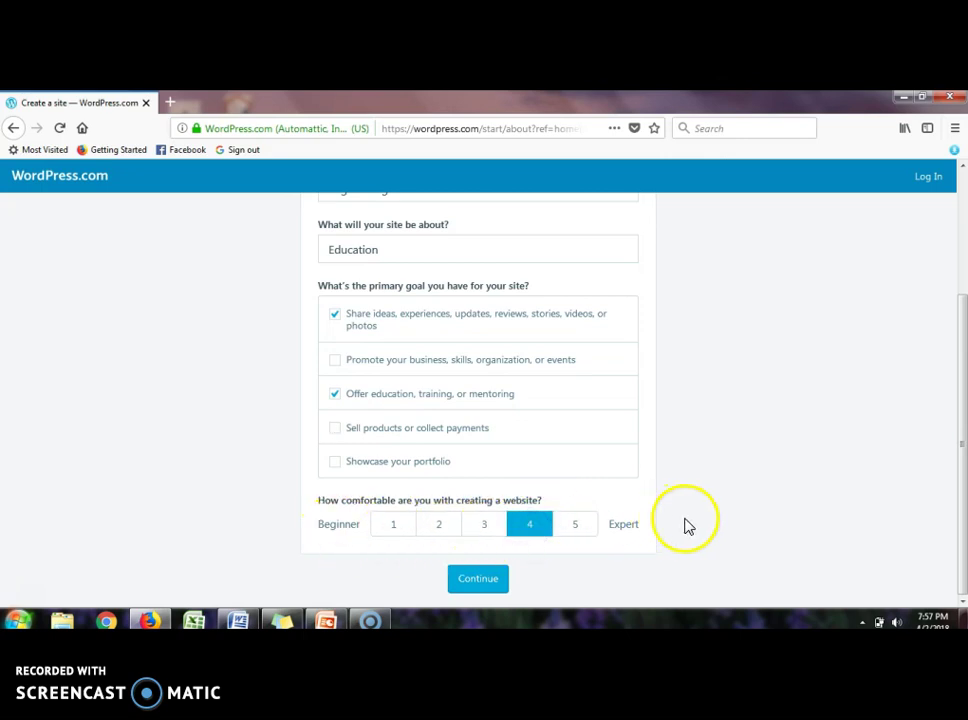
pyautogui.click(474, 580)
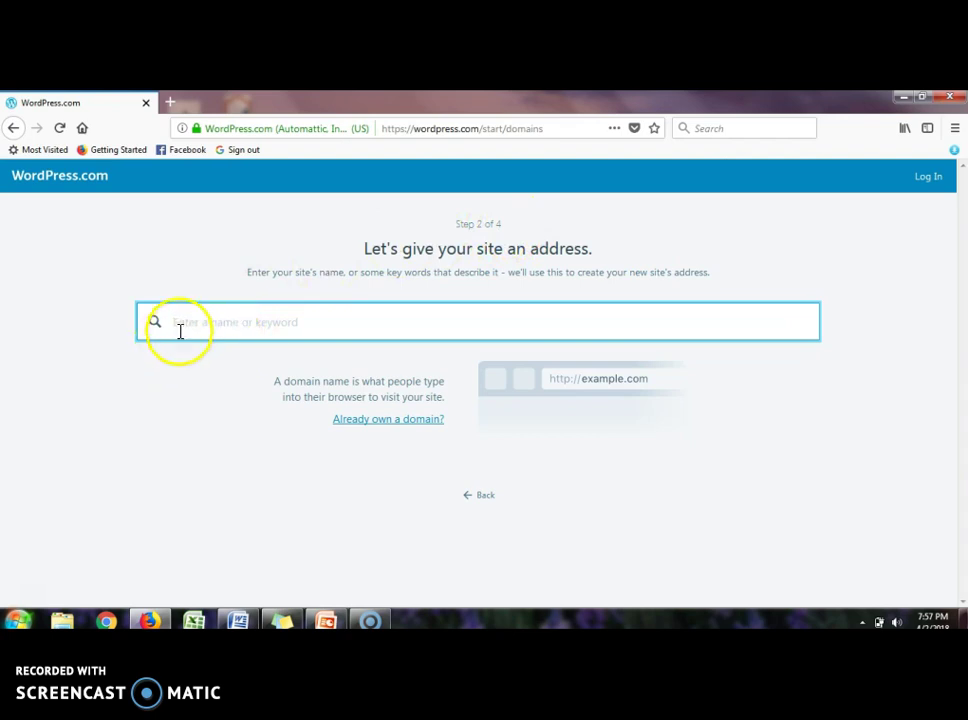
# Search for a site address using the owner's full name and select the free wordpress.com address
pyautogui.click(254, 328)
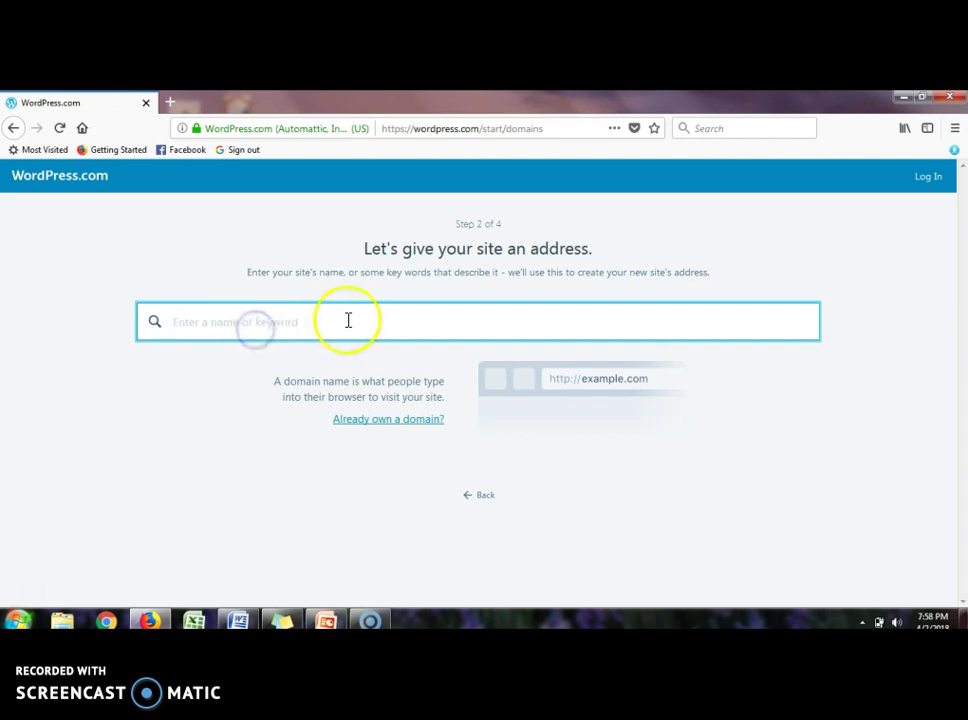
pyautogui.write('s')
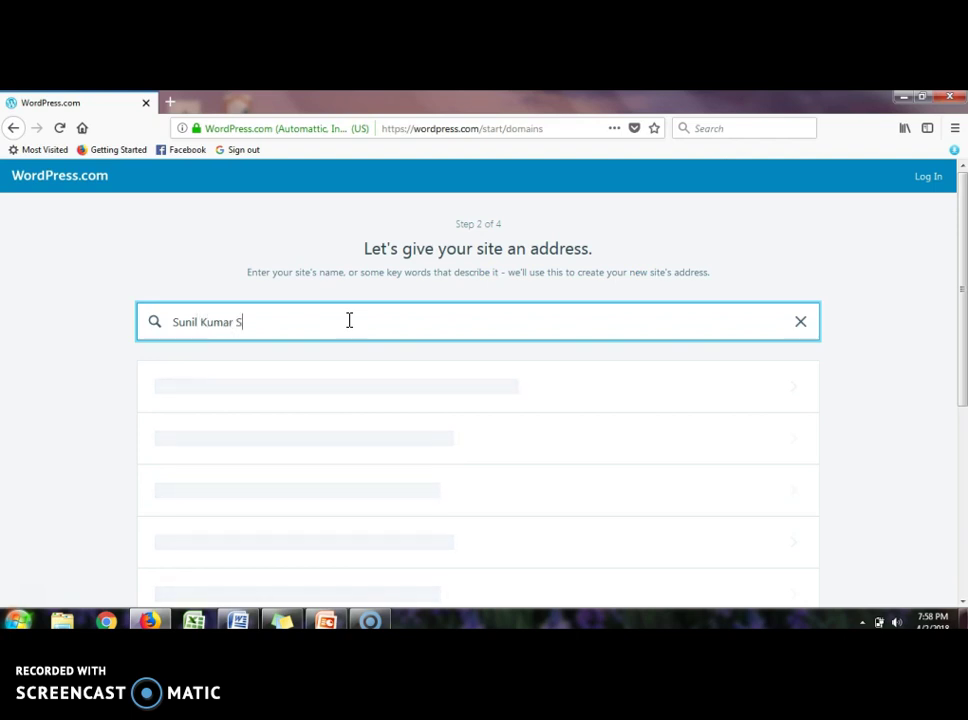
pyautogui.click(512, 432)
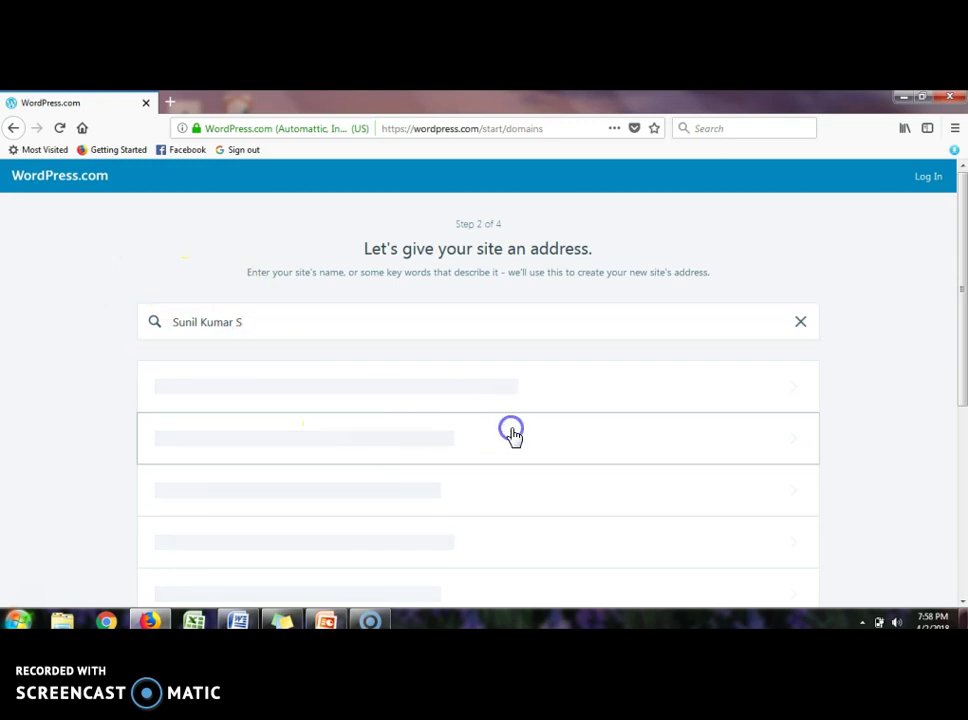
pyautogui.scroll(-2, 505, 365)
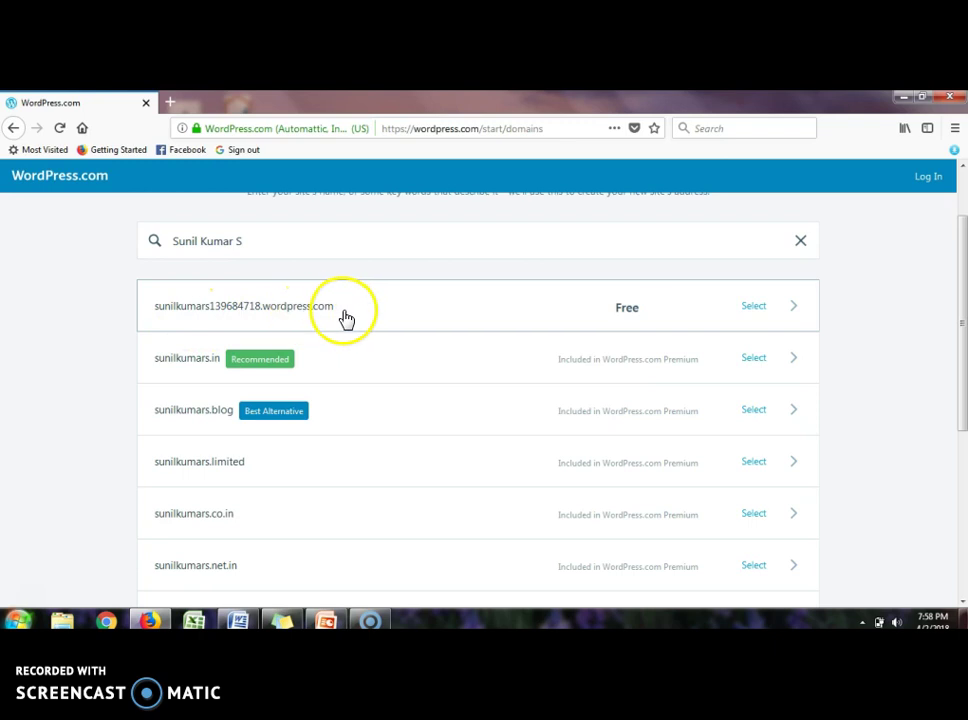
pyautogui.click(627, 316)
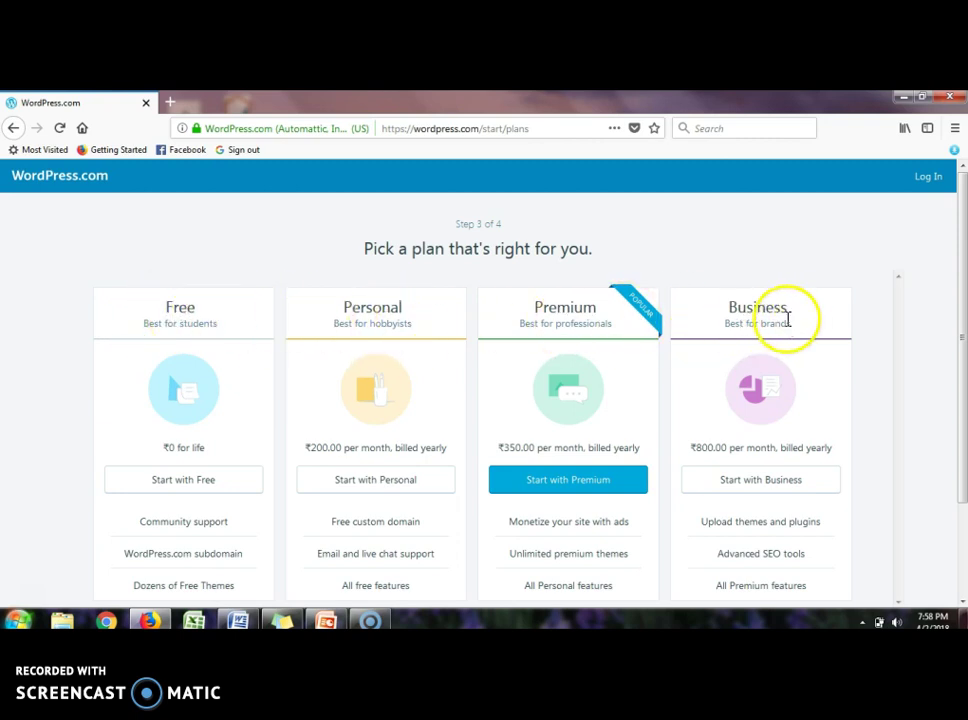
# Choose the Free plan and opt to create the account by connecting an existing Google profile
pyautogui.scroll(-1, 190, 392)
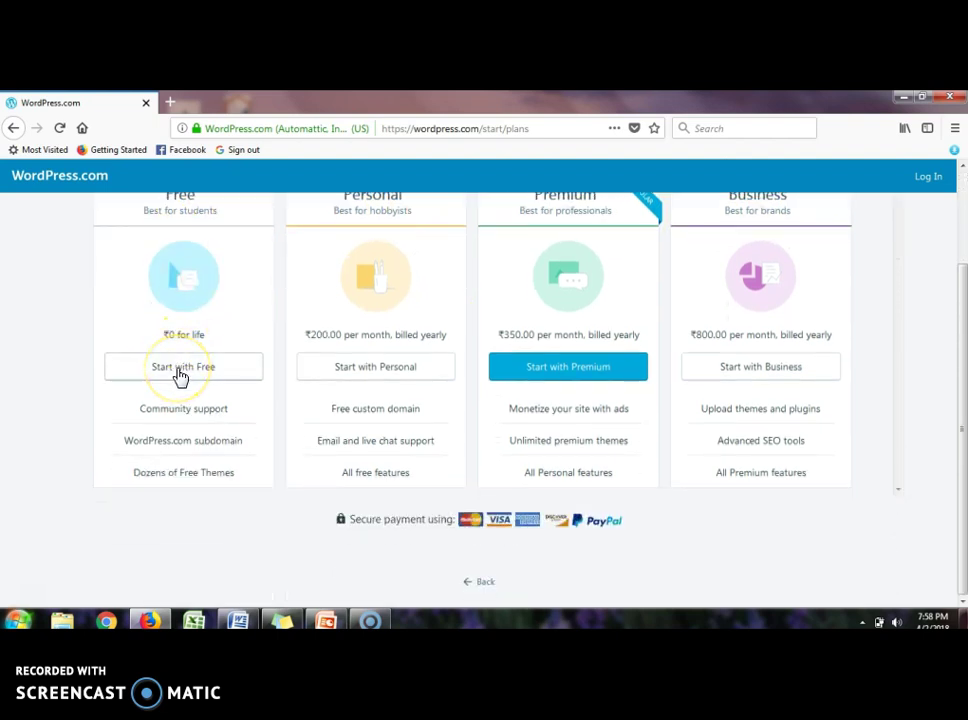
pyautogui.click(181, 368)
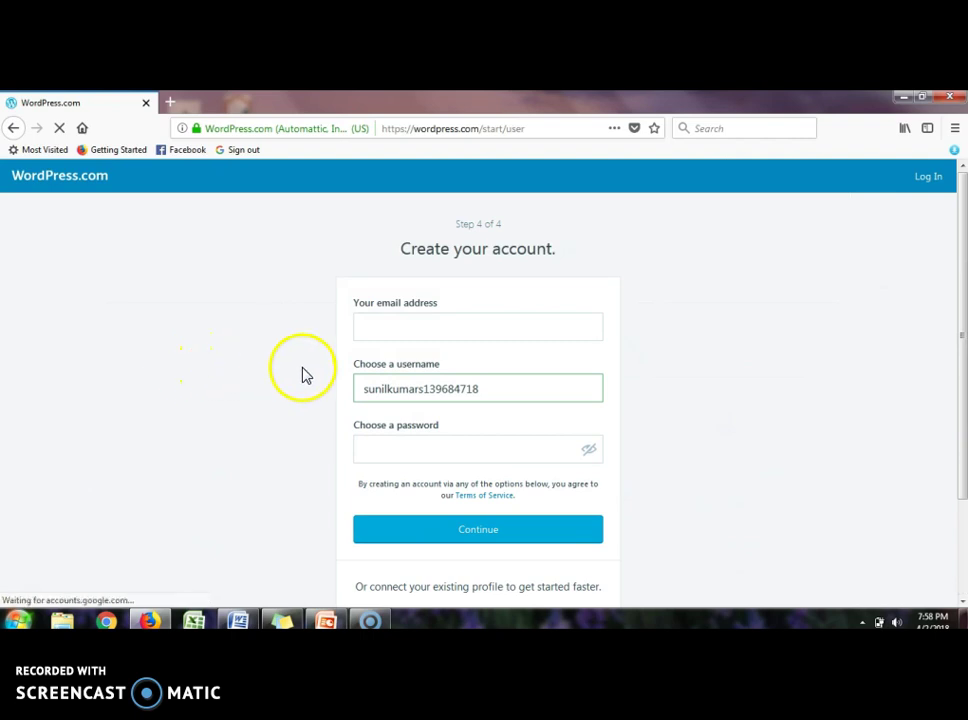
pyautogui.scroll(-1, 405, 325)
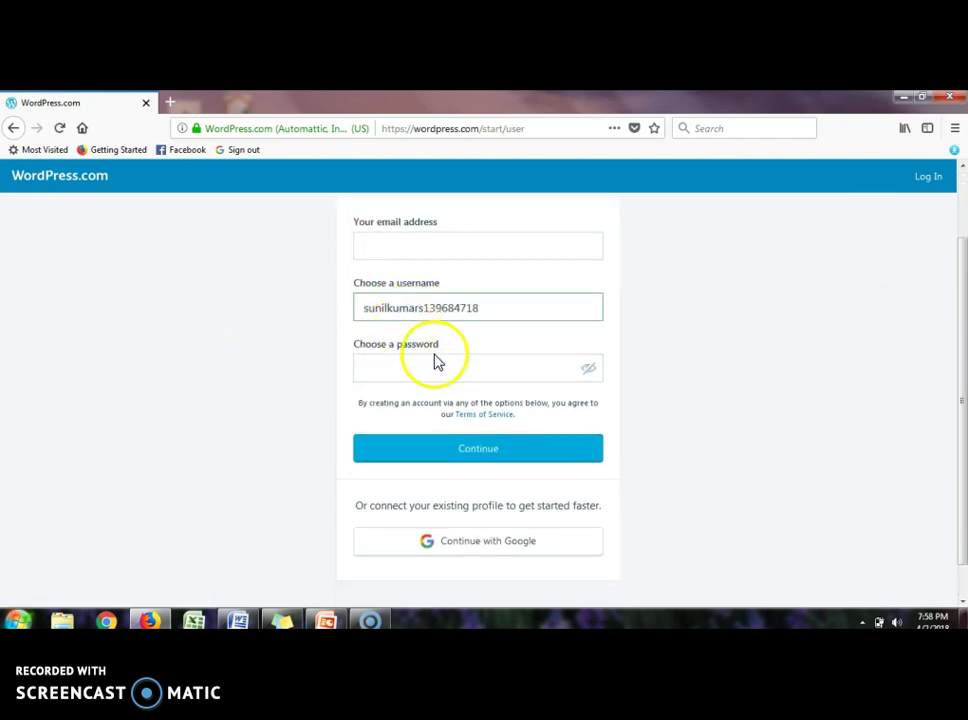
pyautogui.scroll(-1, 441, 368)
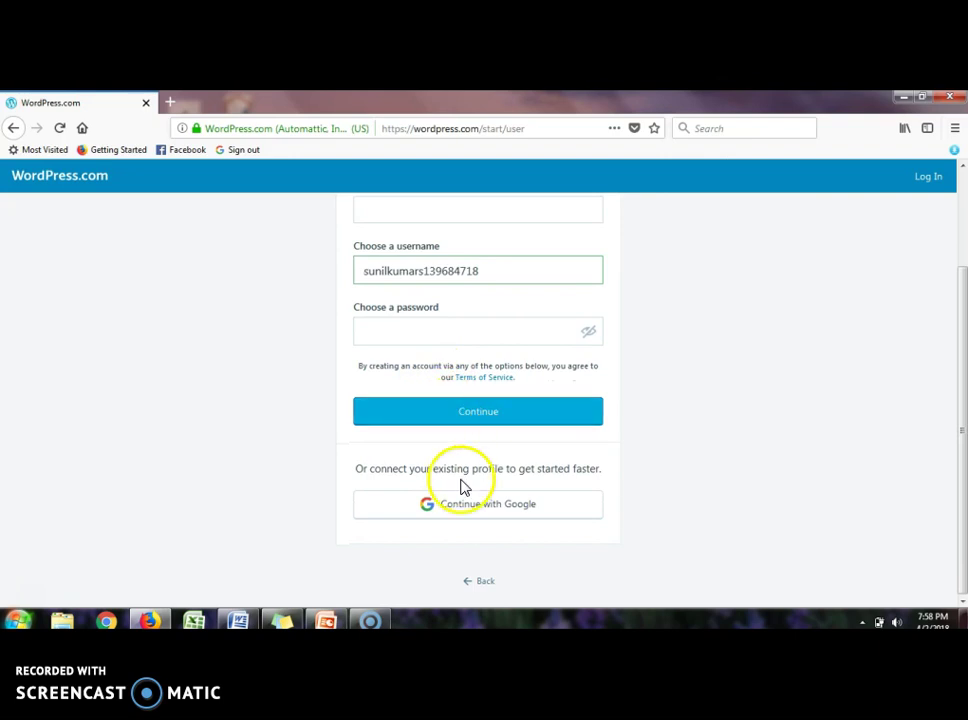
pyautogui.click(459, 512)
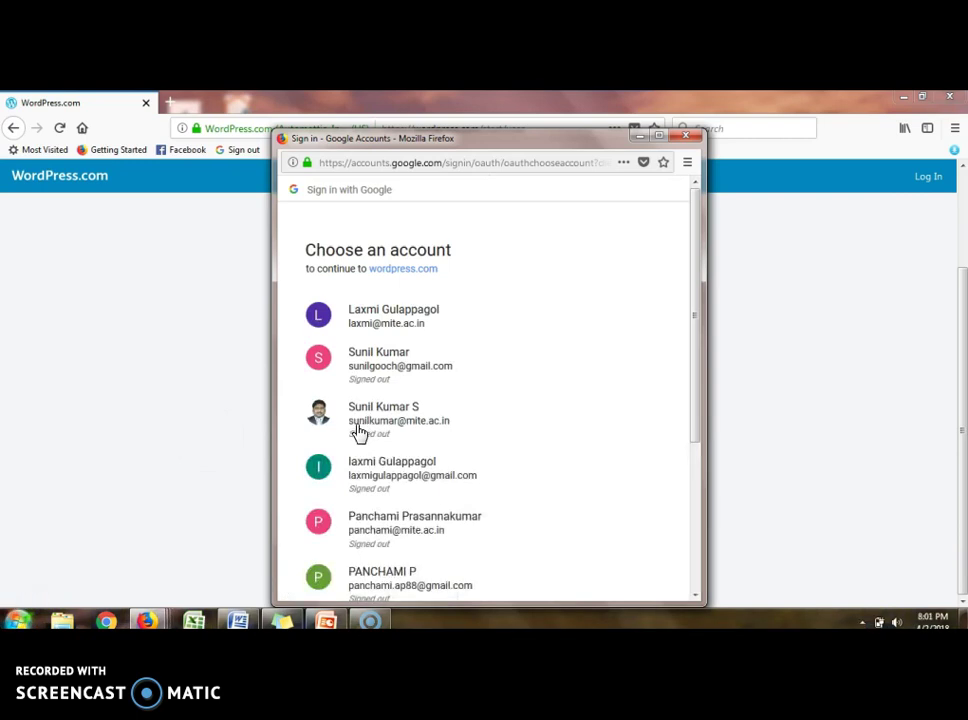
# Sign in with the owner's institutional Google account by entering its password, and continue to the newly created site
pyautogui.click(359, 430)
pyautogui.click(393, 427)
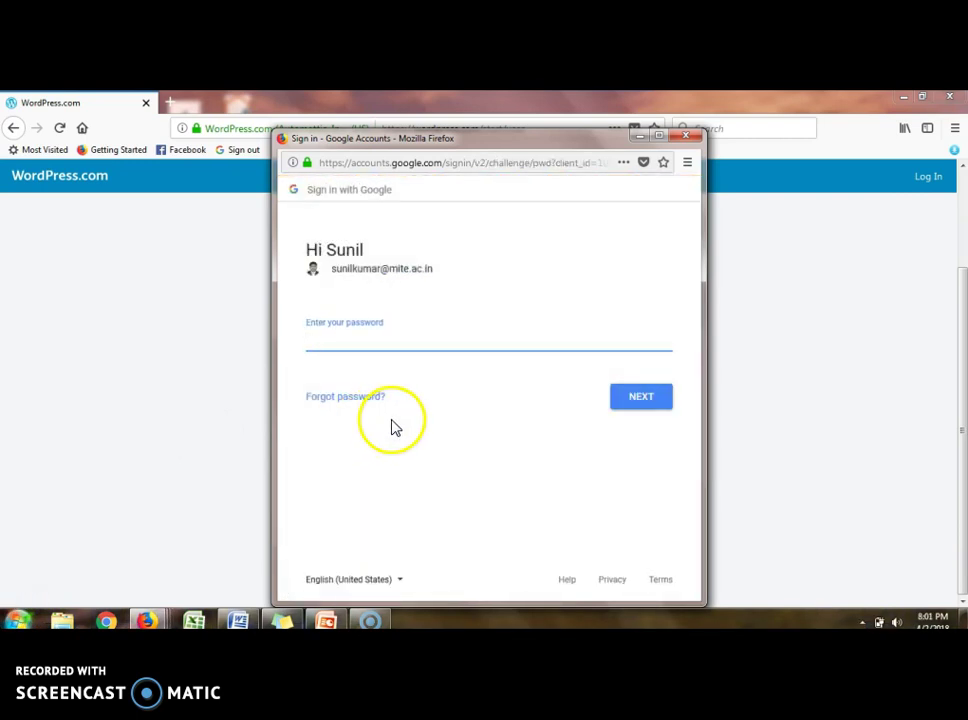
pyautogui.click(328, 340)
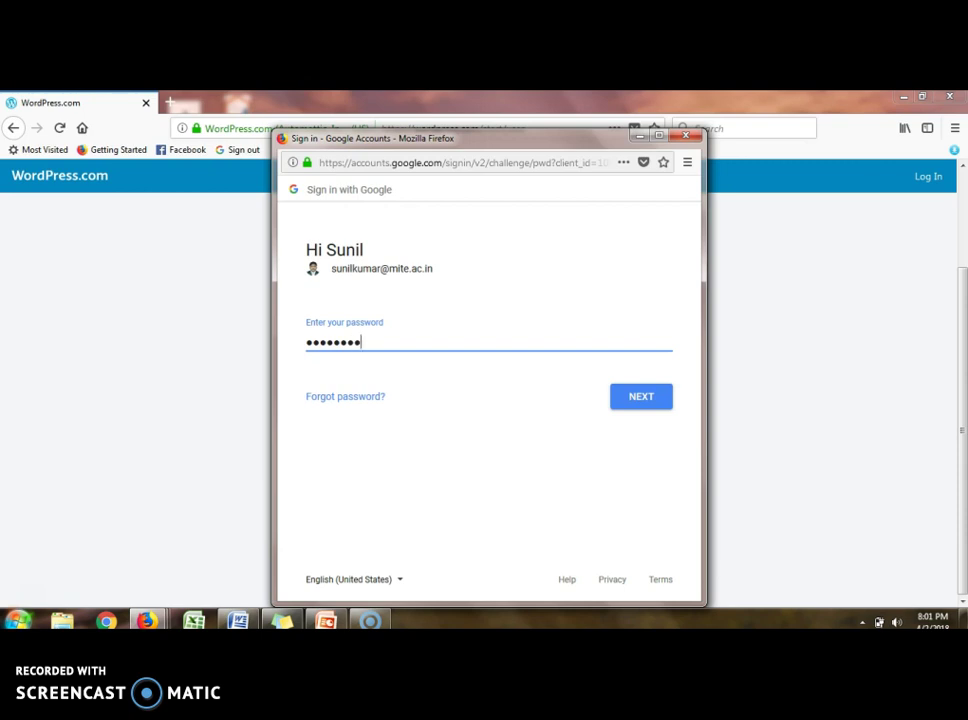
pyautogui.click(637, 400)
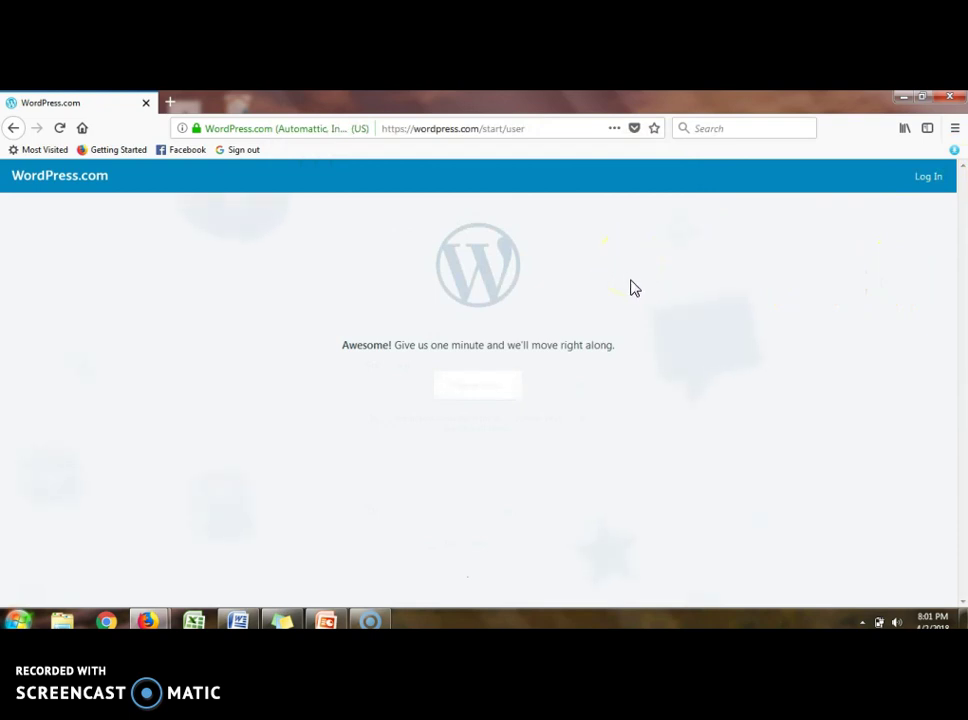
pyautogui.click(716, 265)
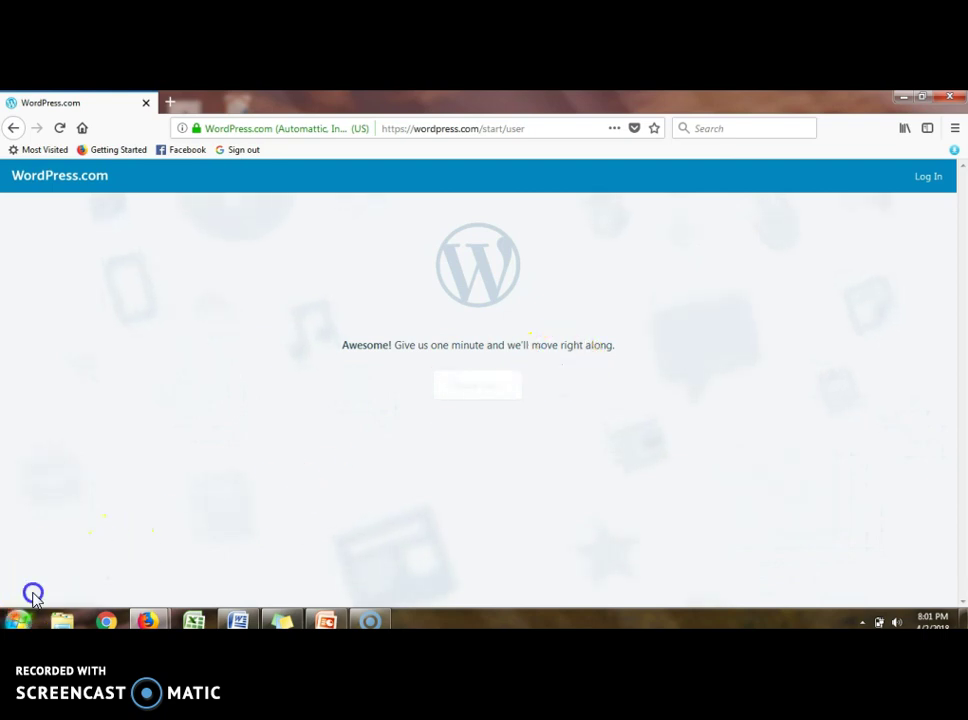
pyautogui.click(476, 388)
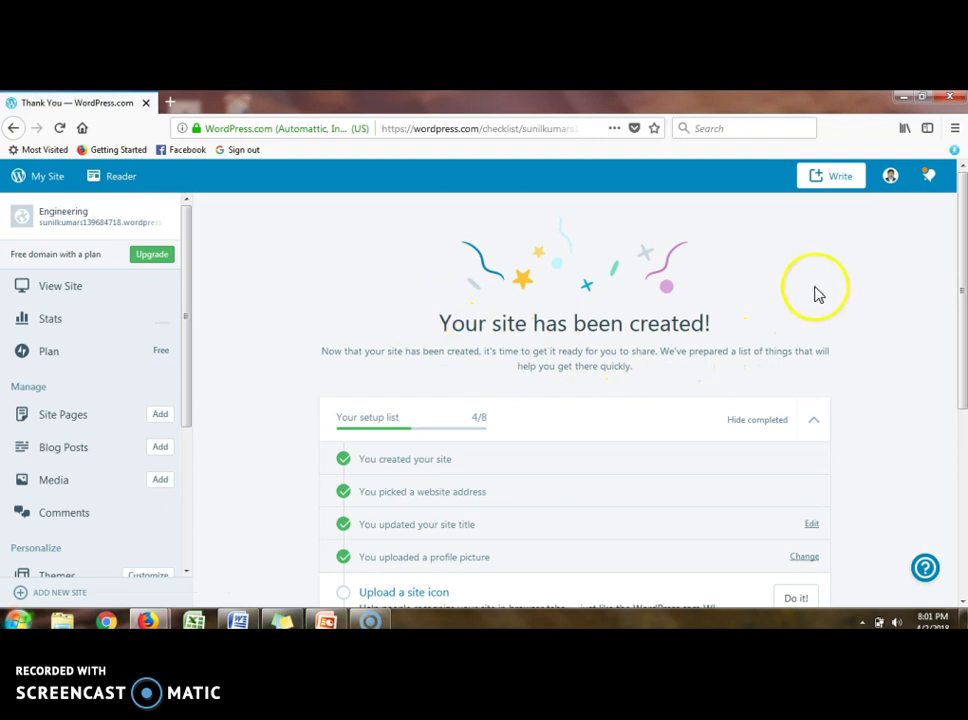
# Open the preview of the Engineering site and look through its home page and first post
pyautogui.click(52, 178)
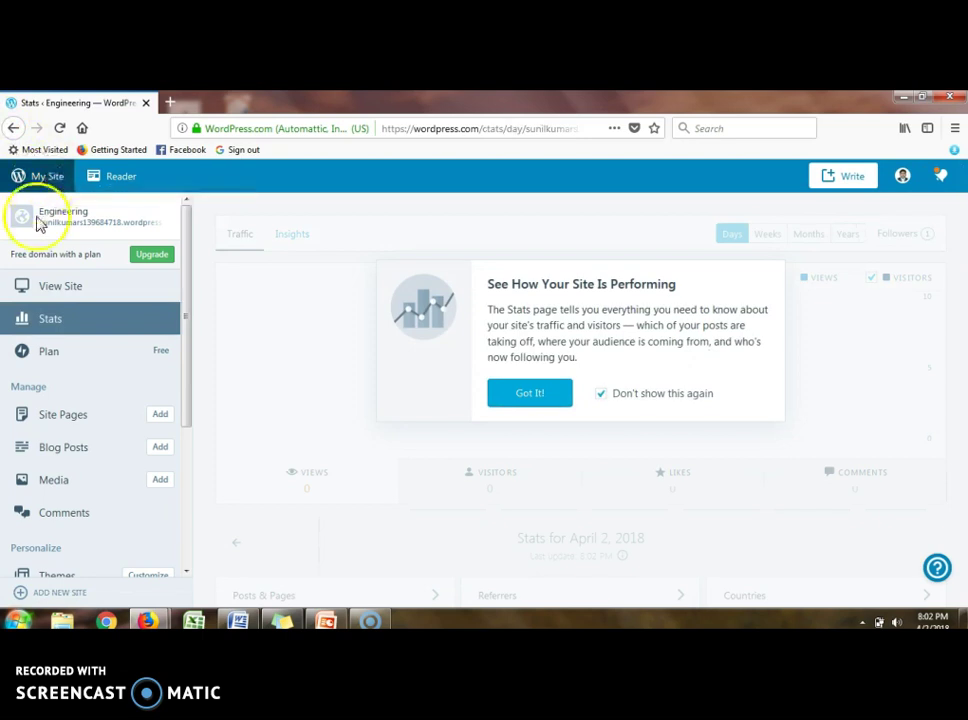
pyautogui.click(50, 288)
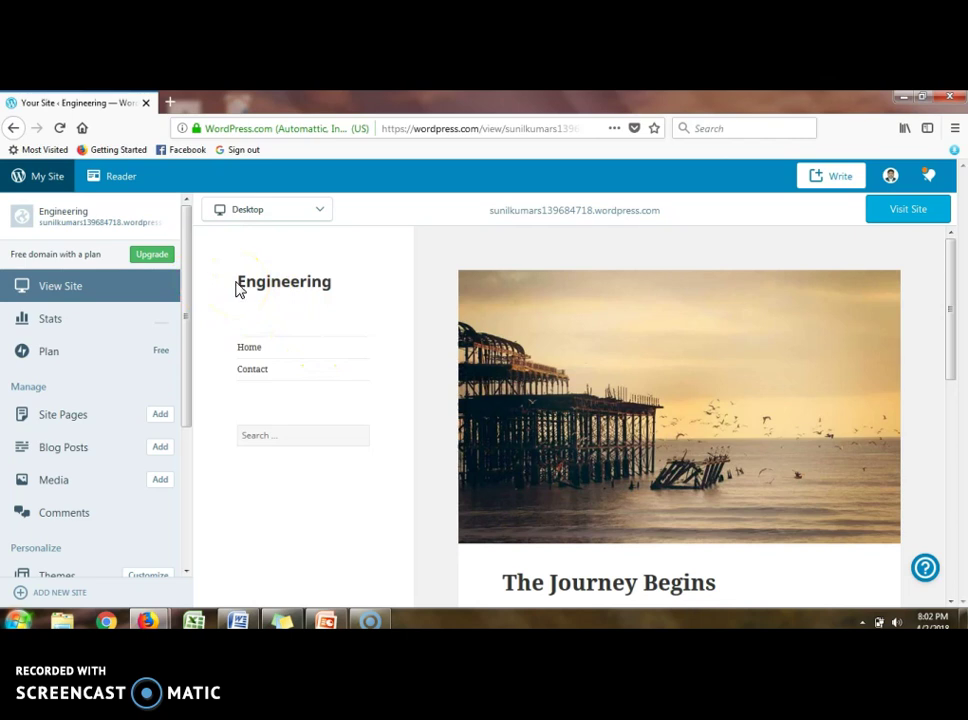
pyautogui.click(330, 285)
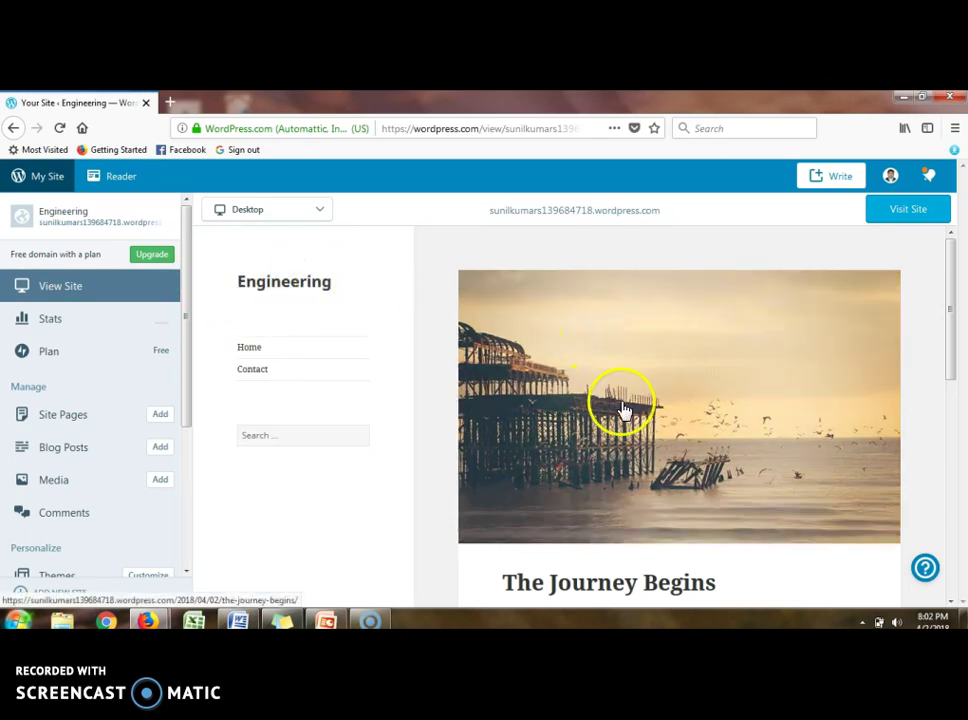
pyautogui.scroll(-5, 519, 417)
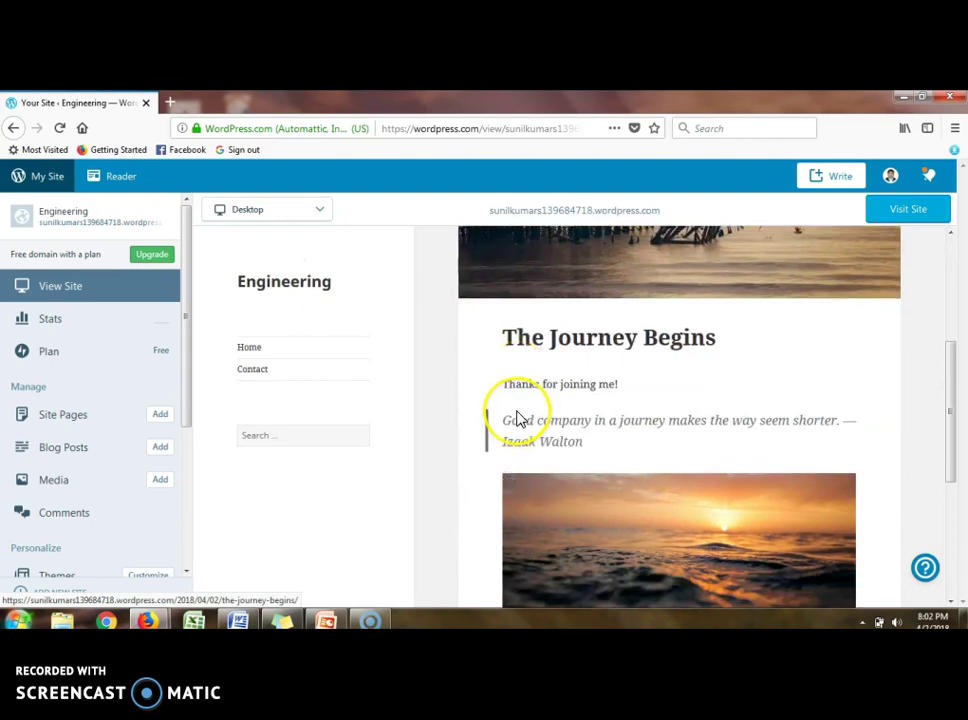
pyautogui.scroll(-2, 519, 417)
pyautogui.scroll(5, 519, 417)
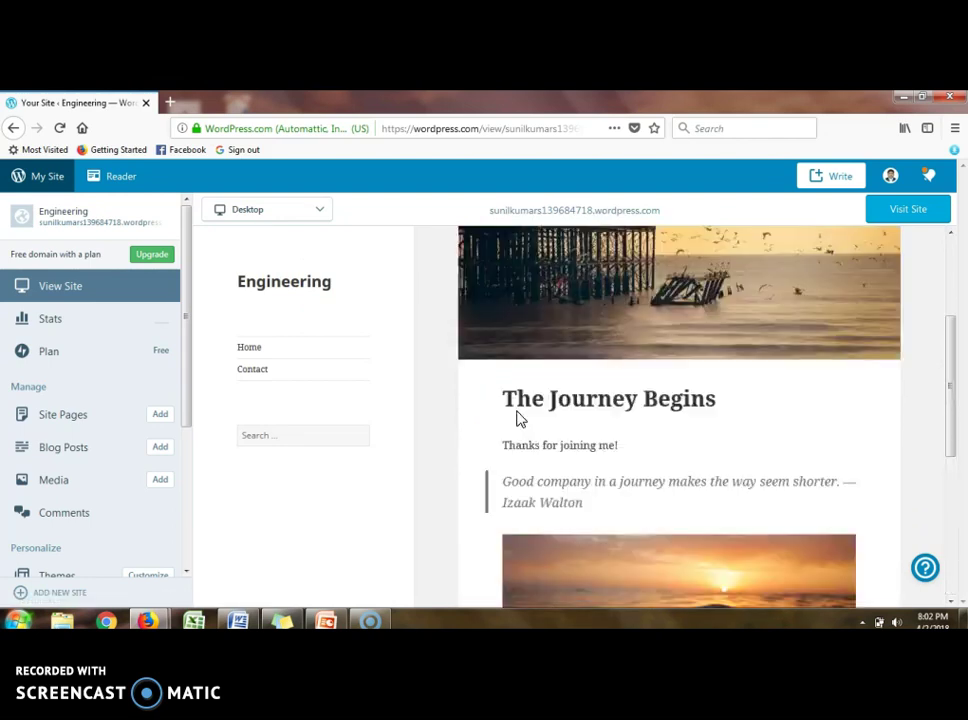
# Open the theme catalogue for the Engineering site and filter it to show only free themes
pyautogui.scroll(1, 519, 420)
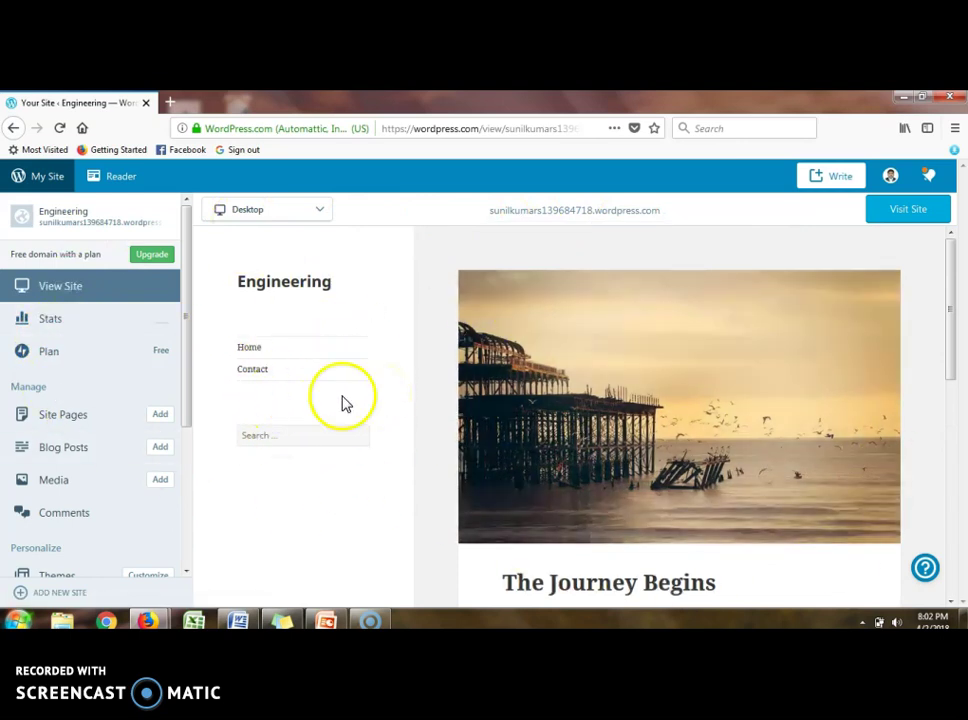
pyautogui.moveTo(190, 264); pyautogui.dragTo(194, 341)
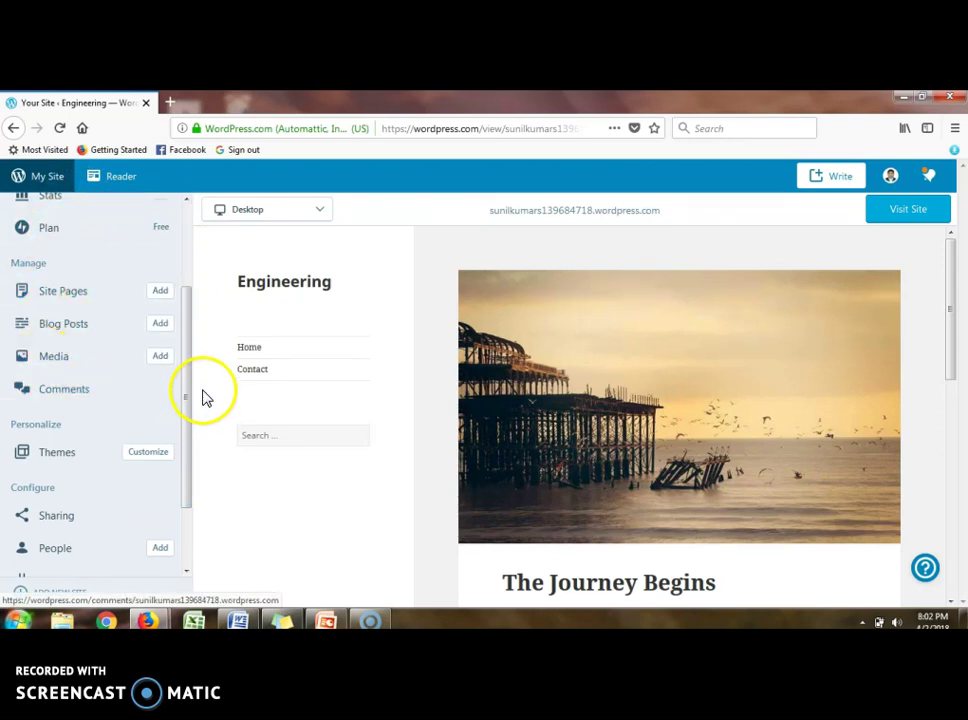
pyautogui.moveTo(188, 411); pyautogui.dragTo(190, 454)
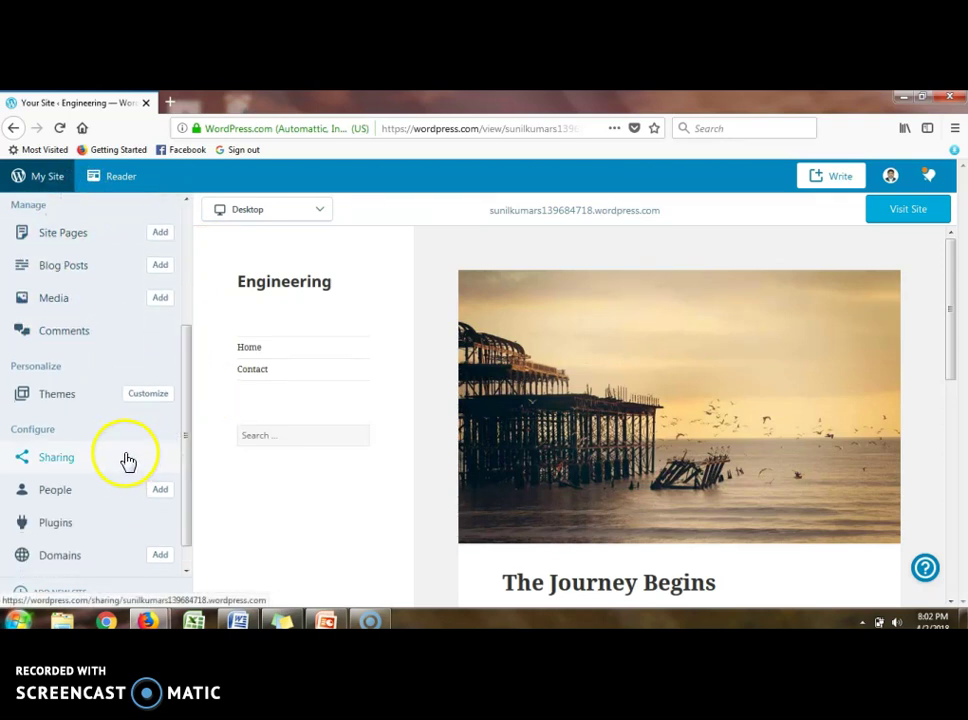
pyautogui.click(58, 396)
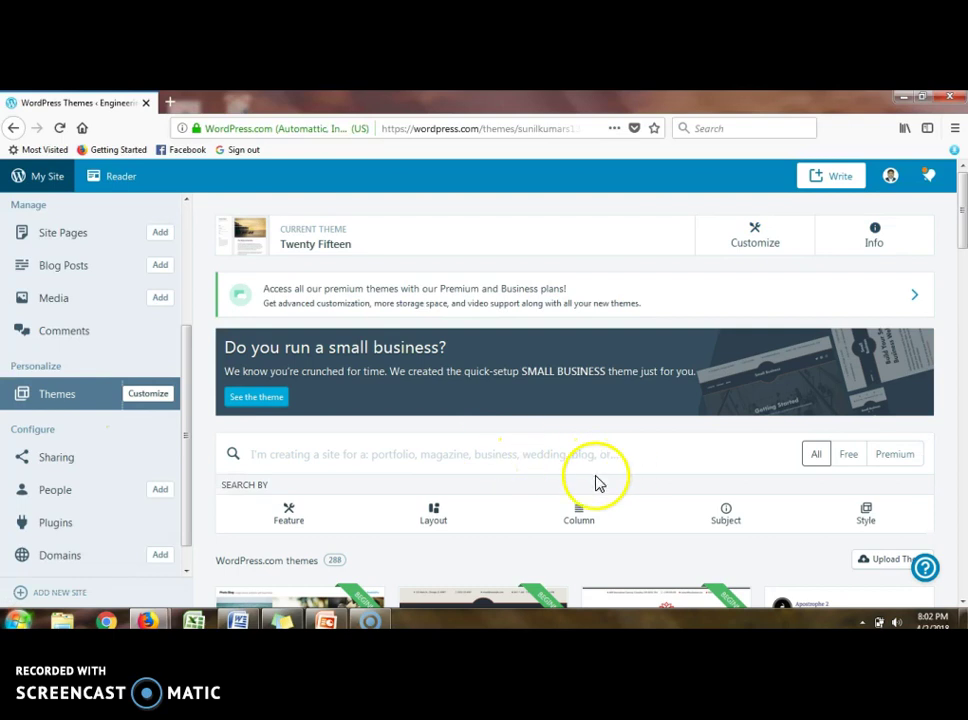
pyautogui.scroll(-3, 770, 432)
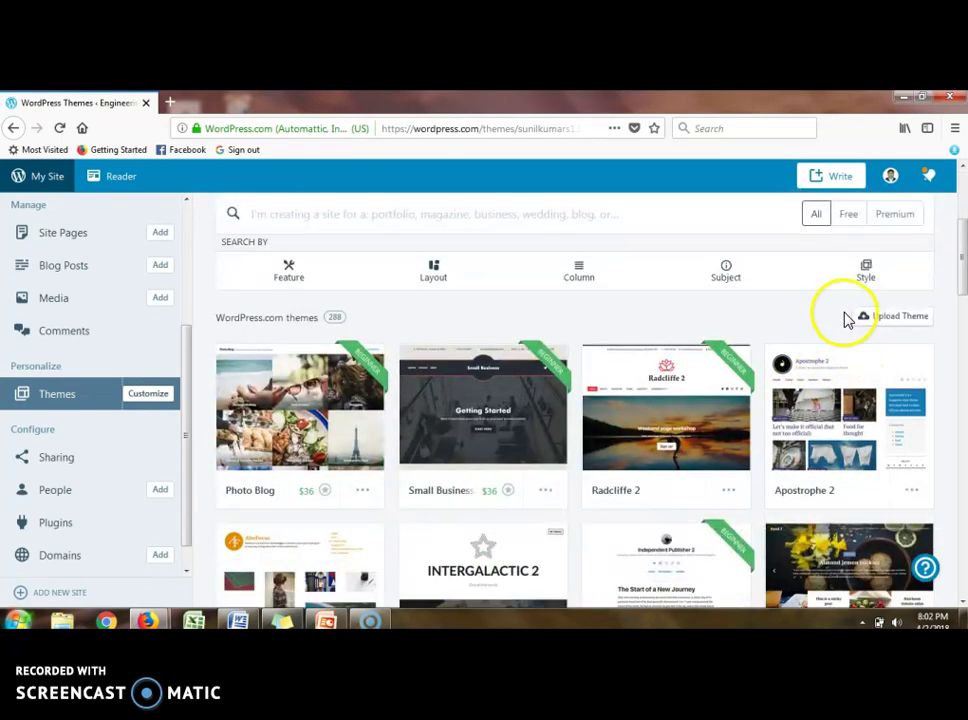
pyautogui.scroll(1, 853, 244)
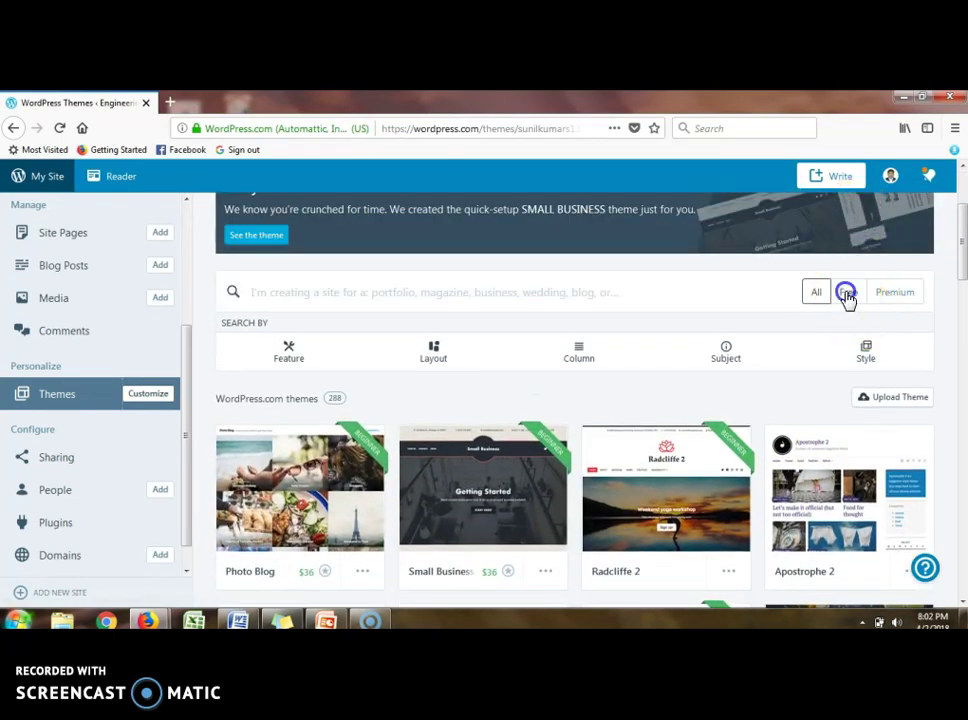
pyautogui.click(847, 293)
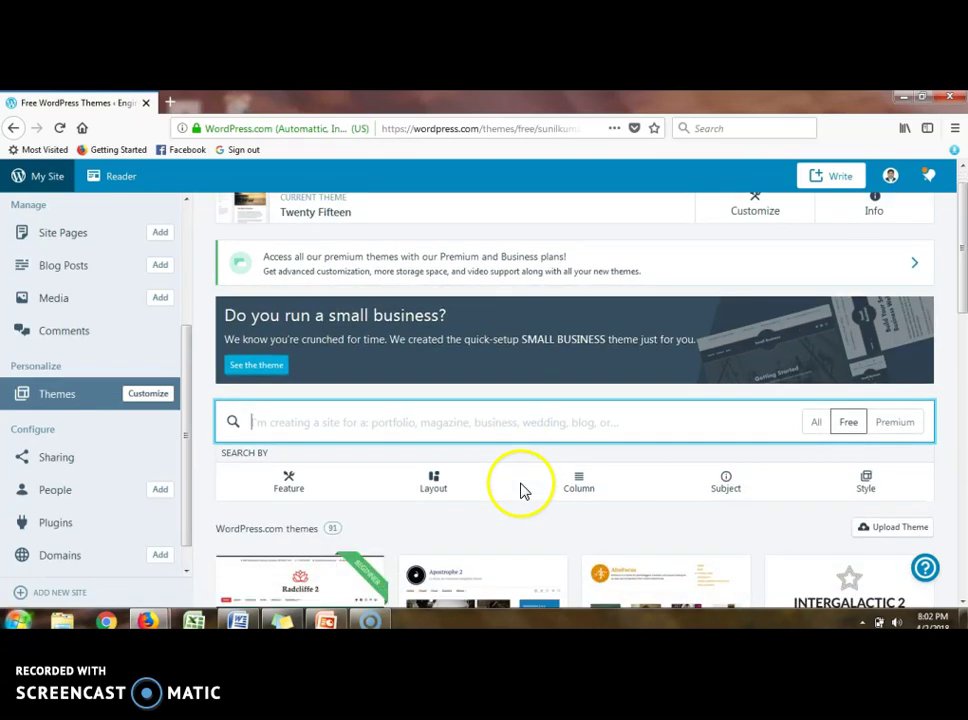
# Find the Karuna theme among the free themes, preview its demo and activate it for the site
pyautogui.scroll(-4, 520, 490)
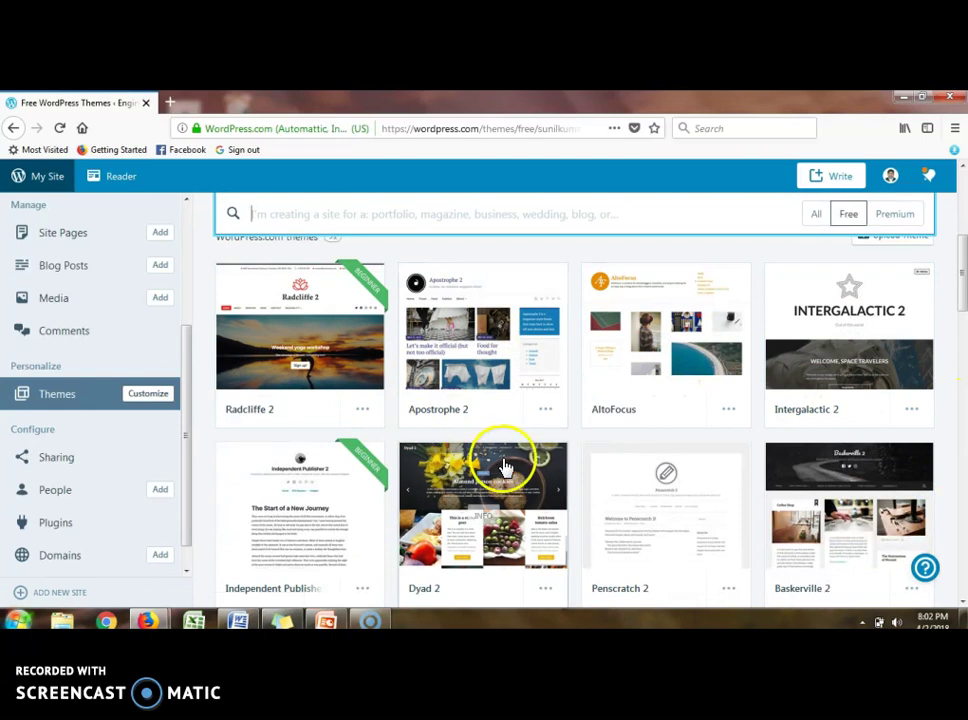
pyautogui.scroll(-1, 662, 468)
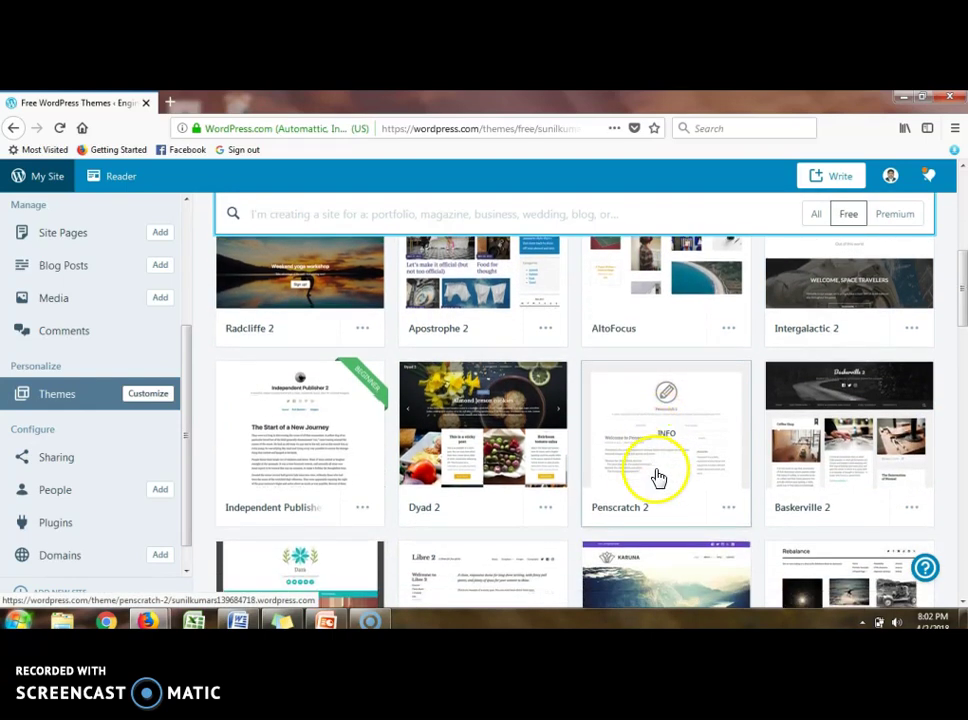
pyautogui.scroll(-3, 658, 478)
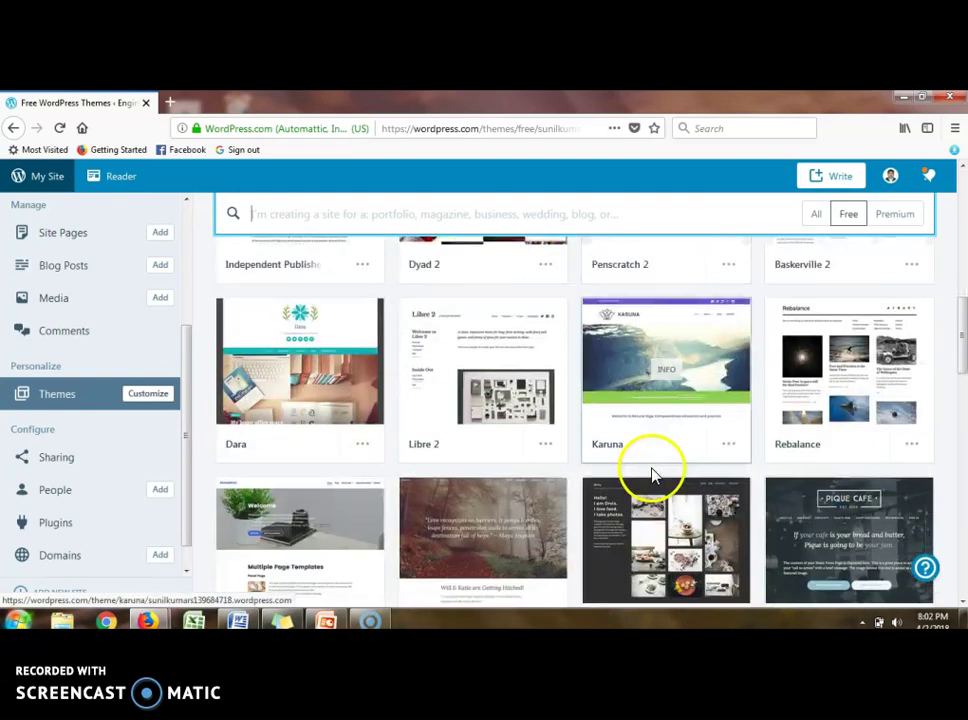
pyautogui.click(664, 375)
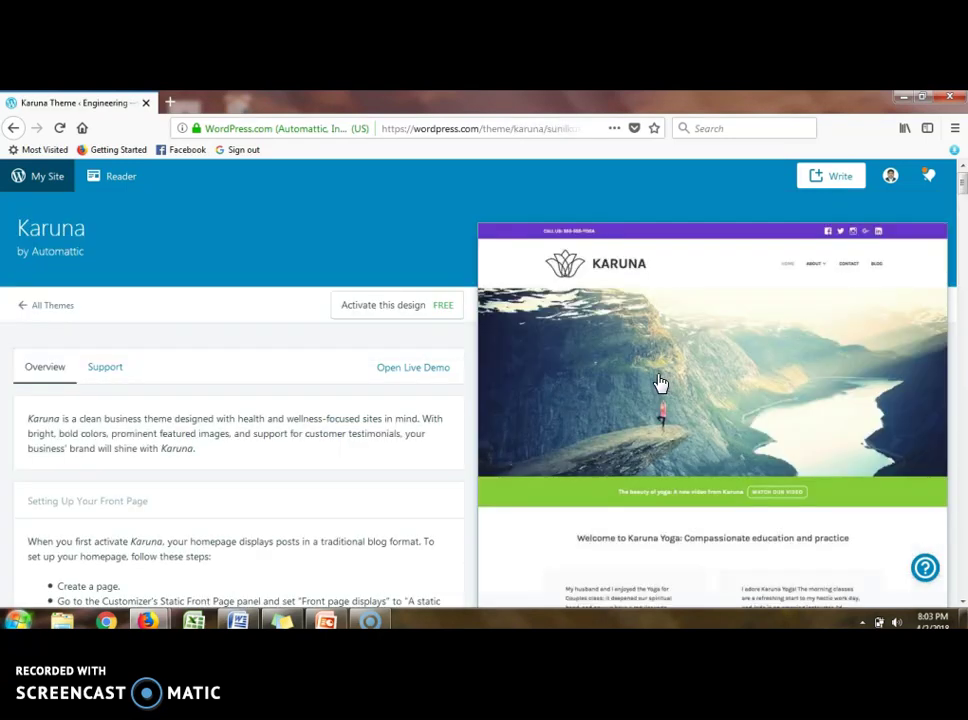
pyautogui.click(655, 379)
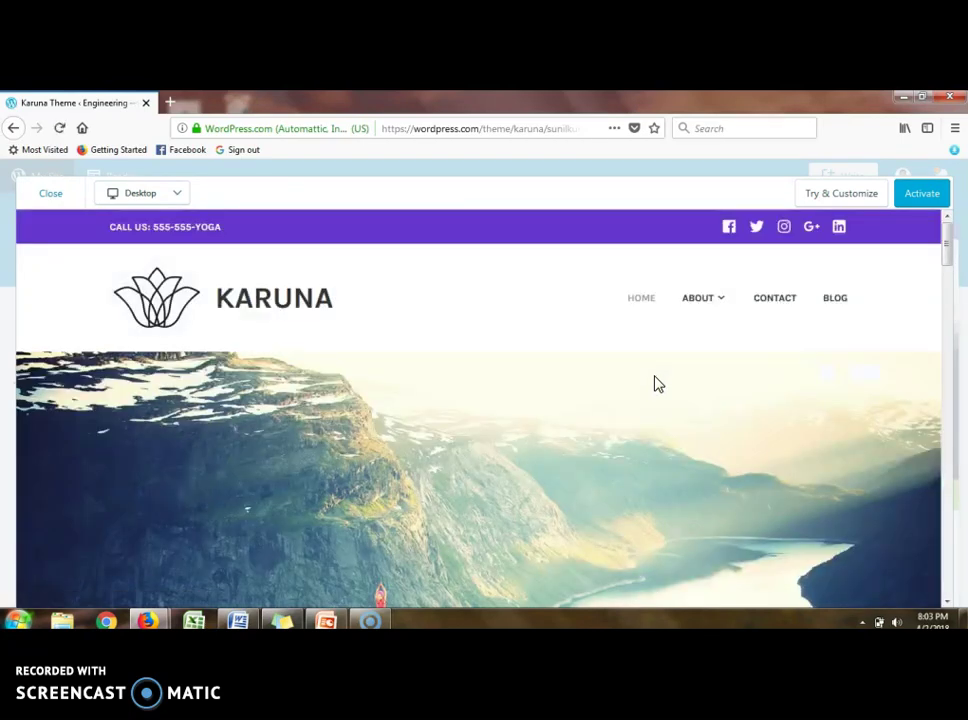
pyautogui.click(911, 200)
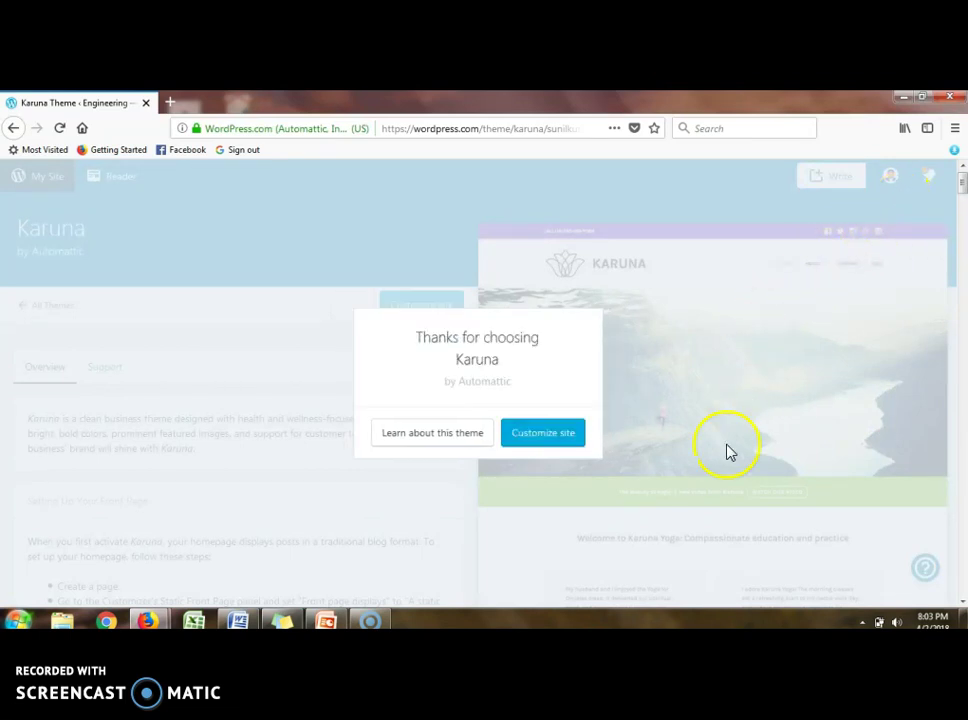
# Open the site customizer for the activated theme, dismiss its introductory tip and close the customizer
pyautogui.click(549, 433)
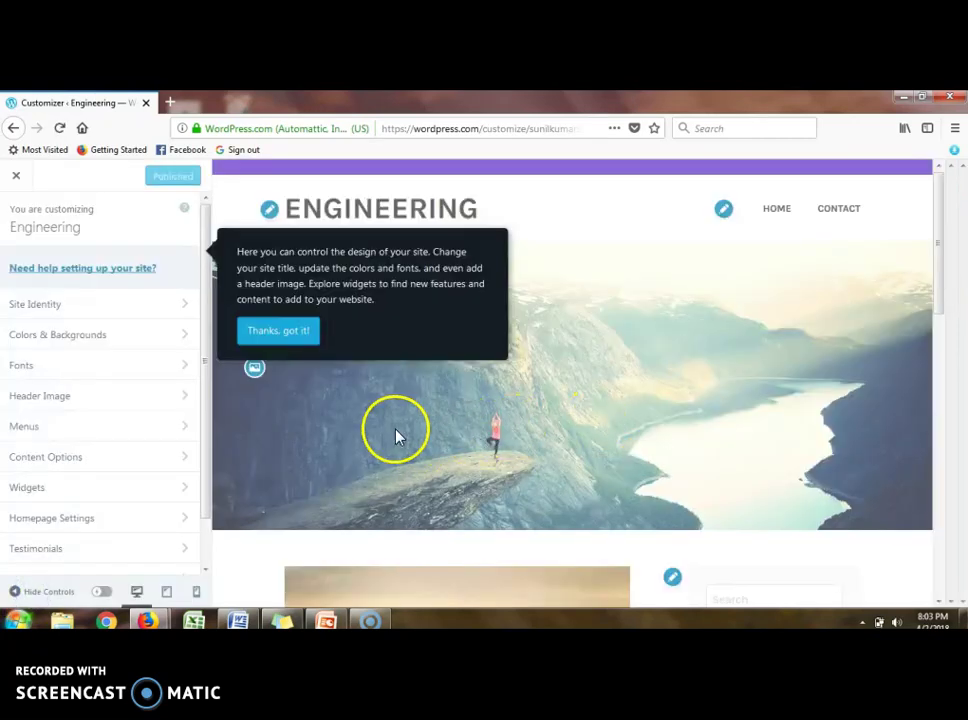
pyautogui.click(393, 430)
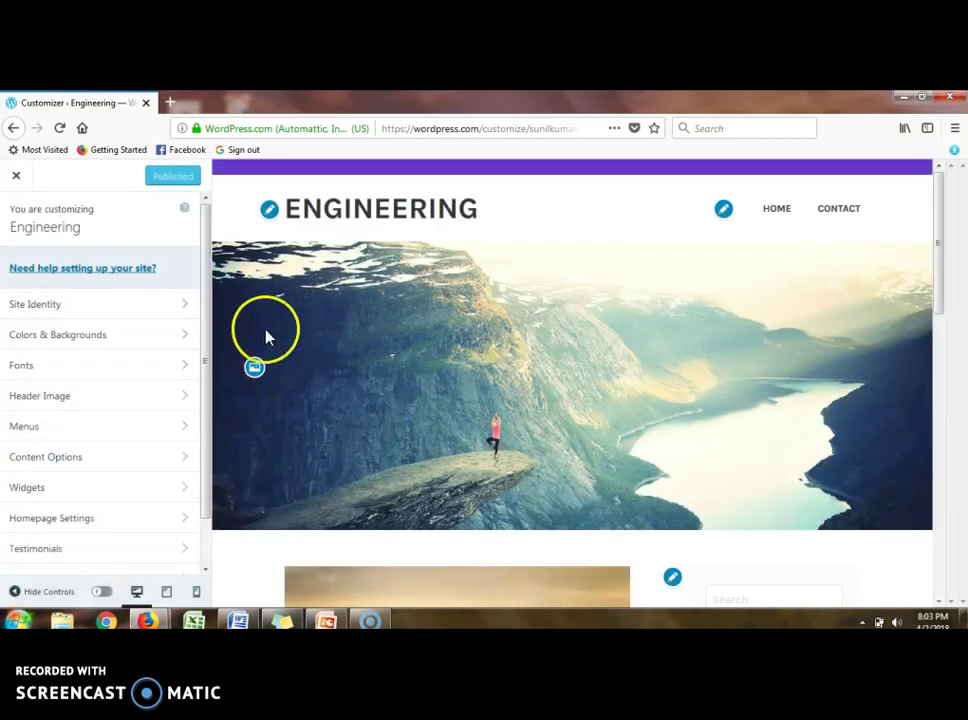
pyautogui.click(16, 176)
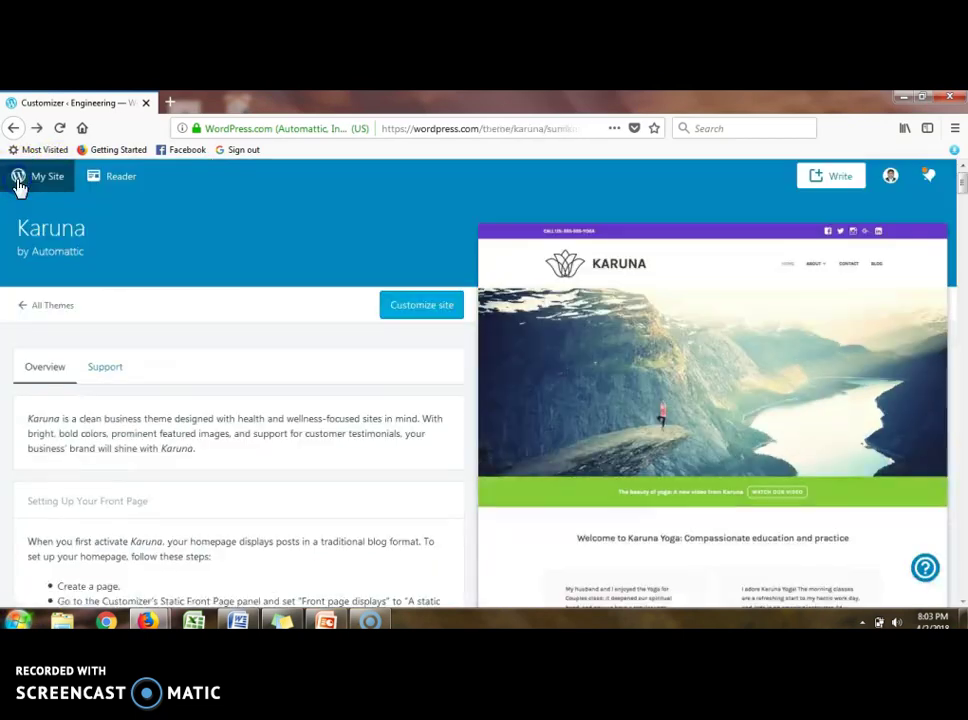
# Return to the site management area and look through the Engineering site's preview with the new theme
pyautogui.click(30, 184)
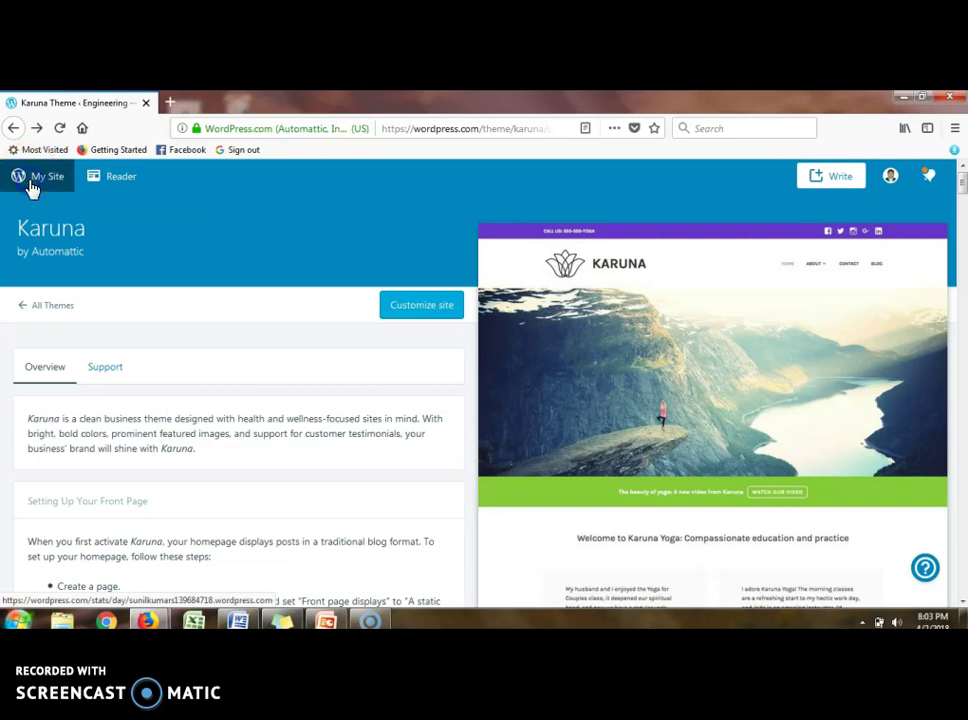
pyautogui.click(71, 291)
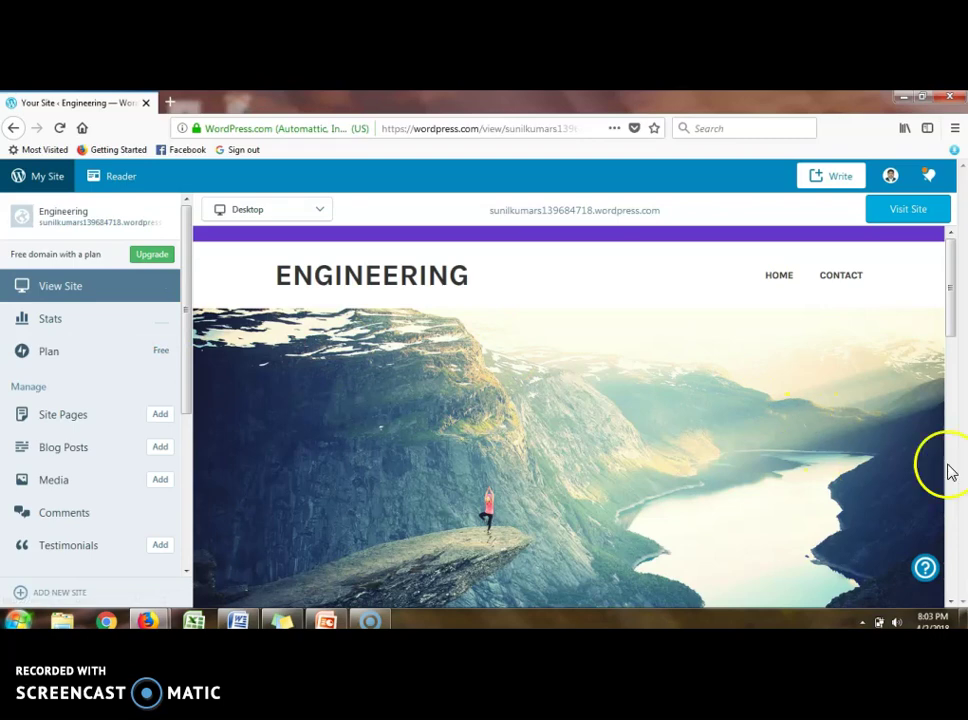
pyautogui.scroll(-5, 650, 430)
pyautogui.scroll(5, 650, 430)
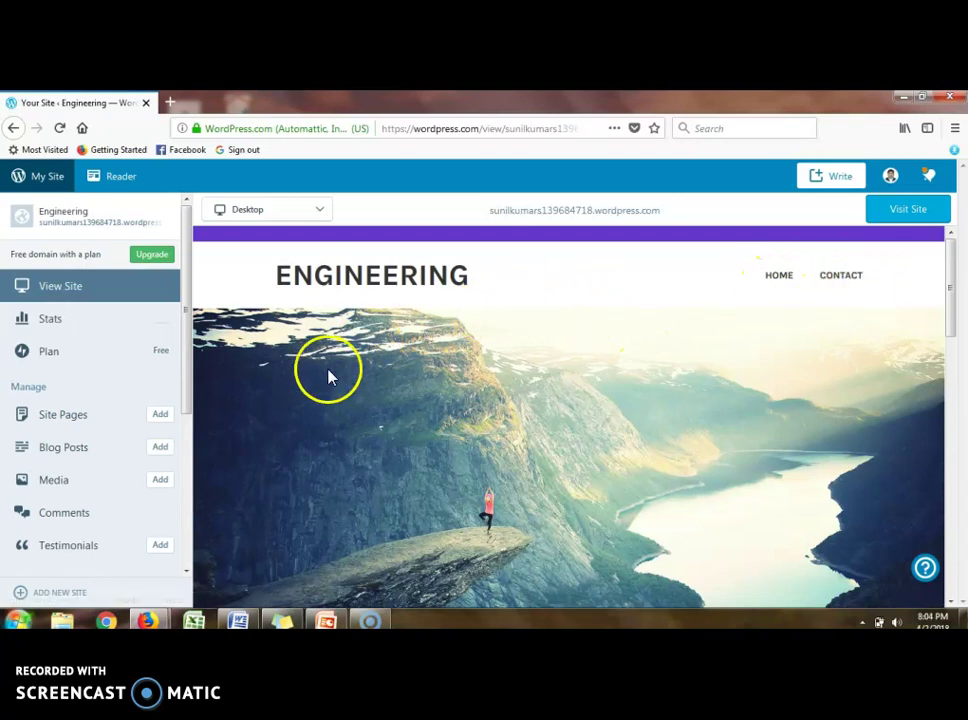
# Open the customizer for the current Karuna theme from the theme catalogue and go to its Menus settings
pyautogui.moveTo(181, 390); pyautogui.dragTo(165, 470)
pyautogui.click(50, 515)
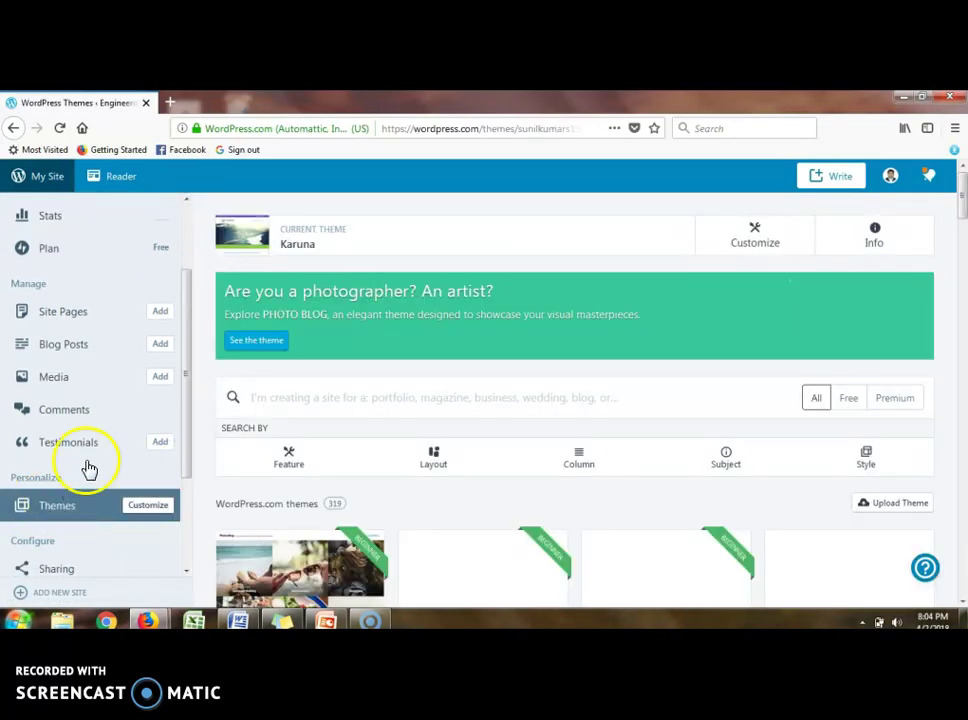
pyautogui.click(747, 246)
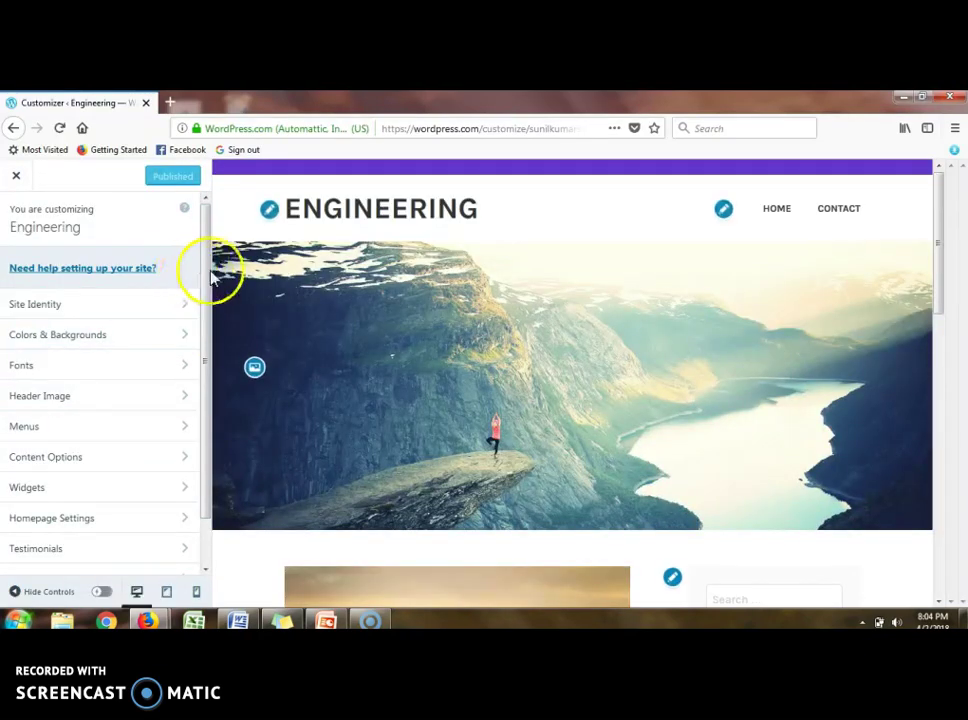
pyautogui.moveTo(206, 280); pyautogui.dragTo(203, 322)
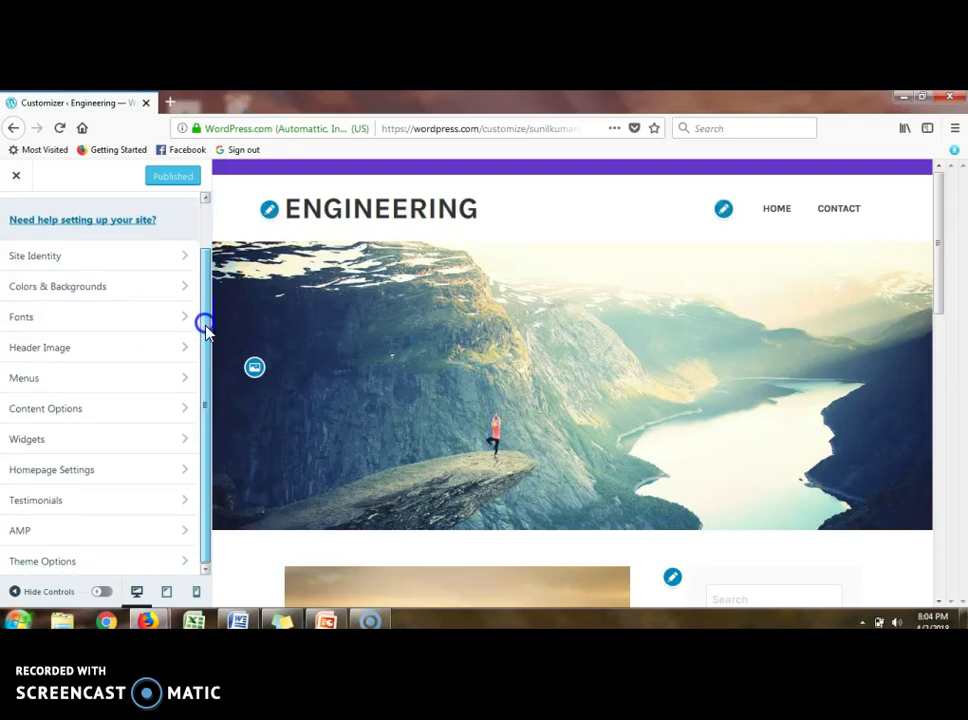
pyautogui.click(189, 378)
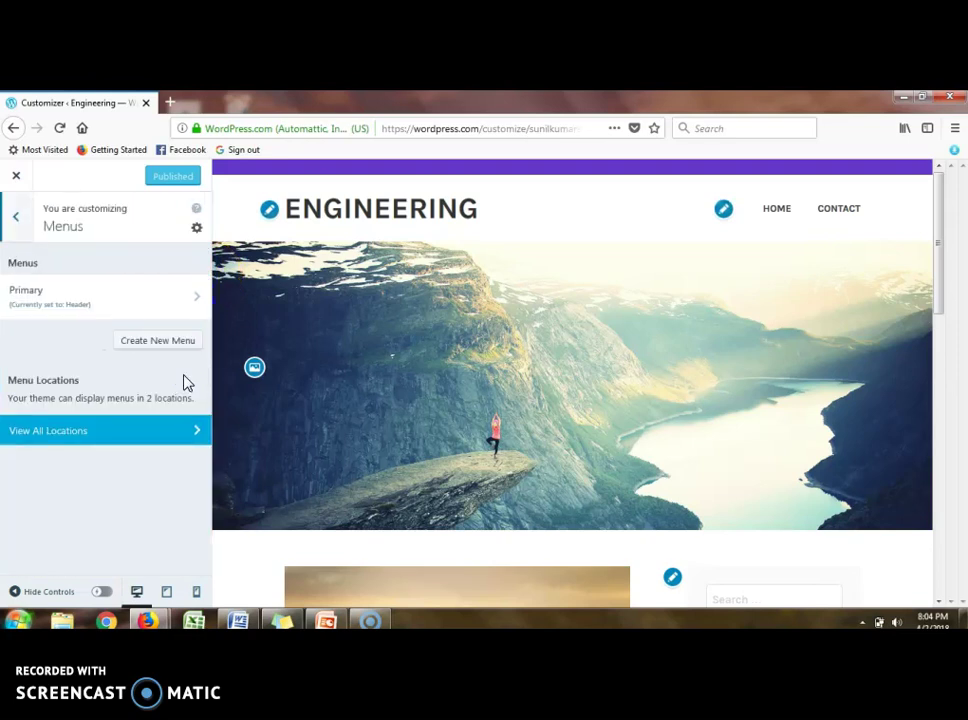
# Start creating a new site menu and name it Courses
pyautogui.click(158, 341)
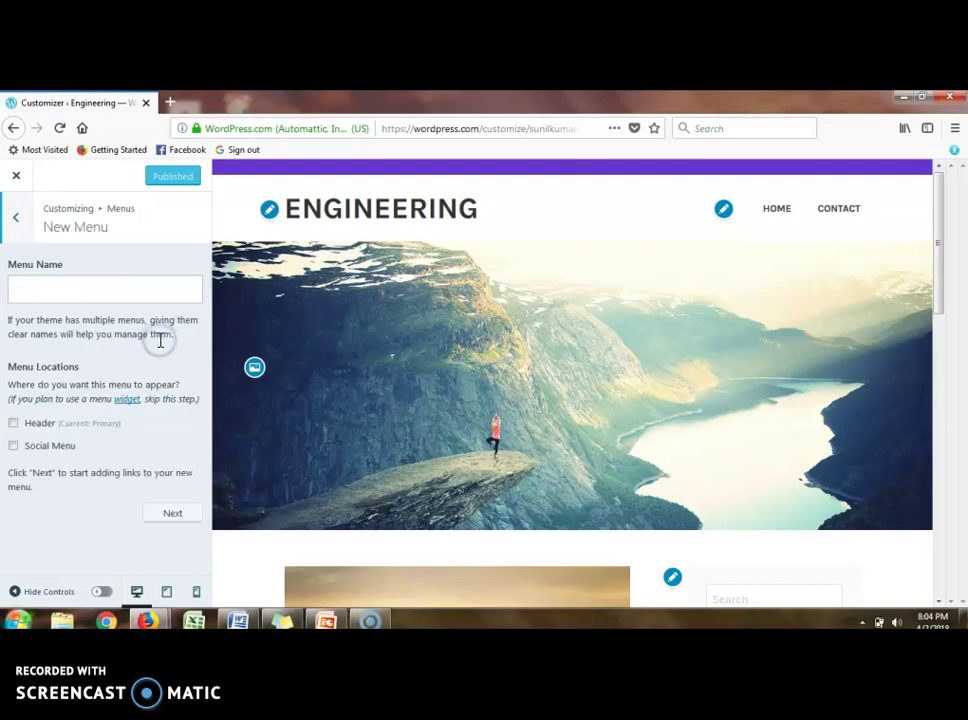
pyautogui.click(99, 288)
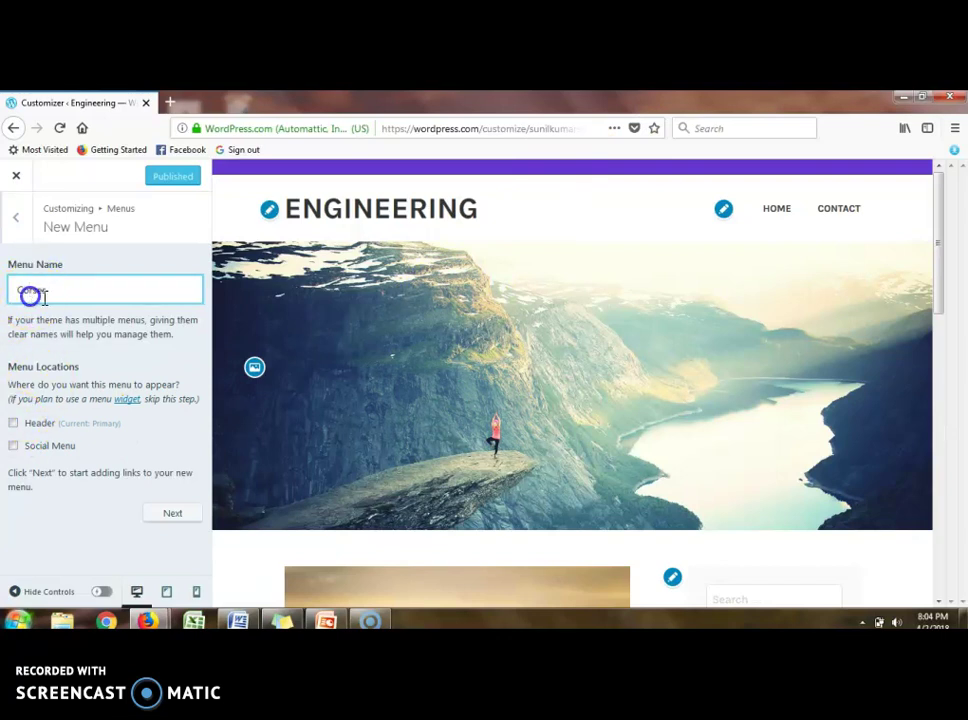
pyautogui.click(362, 507)
pyautogui.click(173, 514)
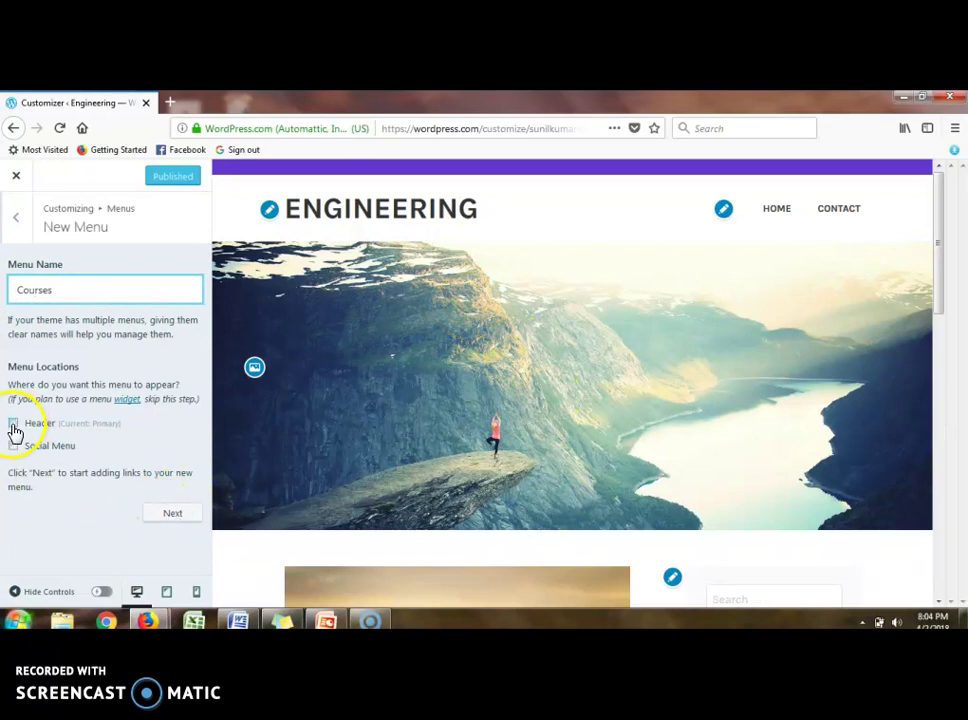